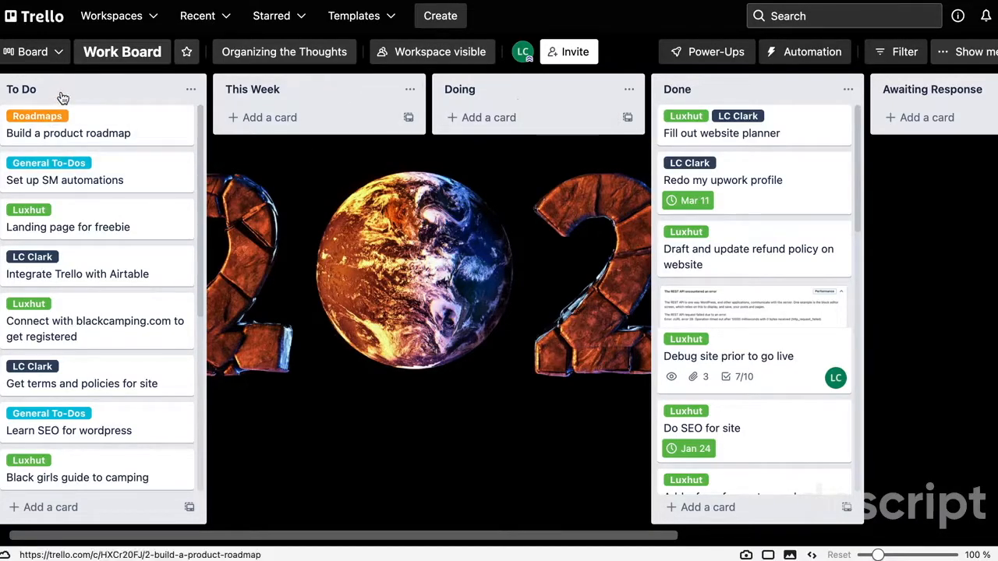
scroll(754, 103, right, 5)
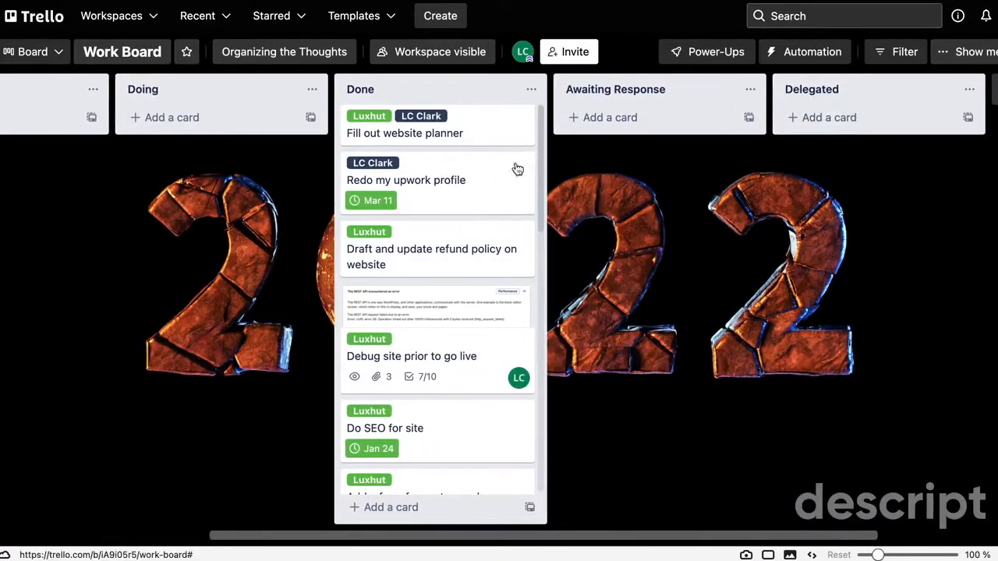
scroll(528, 179, left, 5)
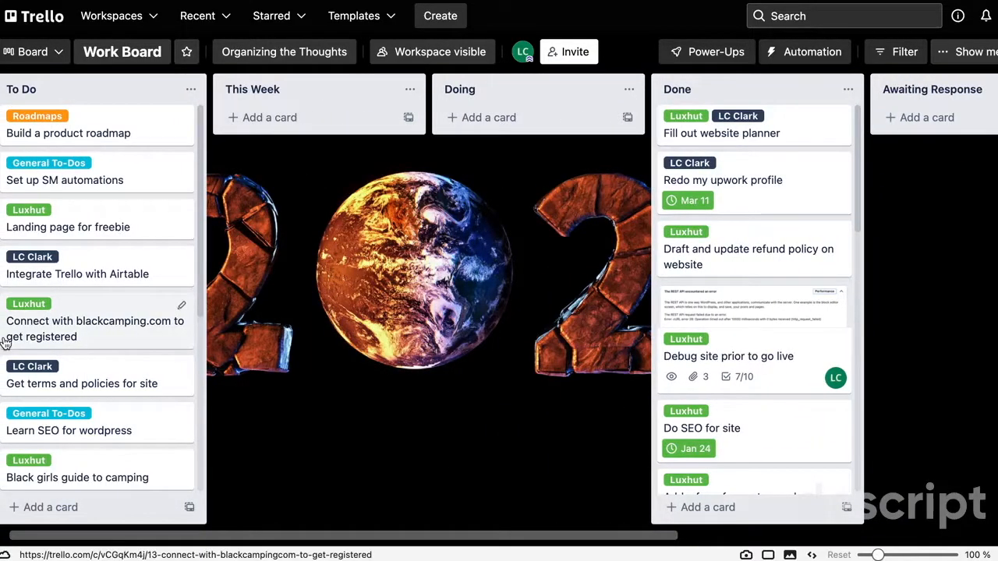
scroll(78, 415, down, 2)
scroll(80, 418, down, 6)
scroll(80, 417, up, 8)
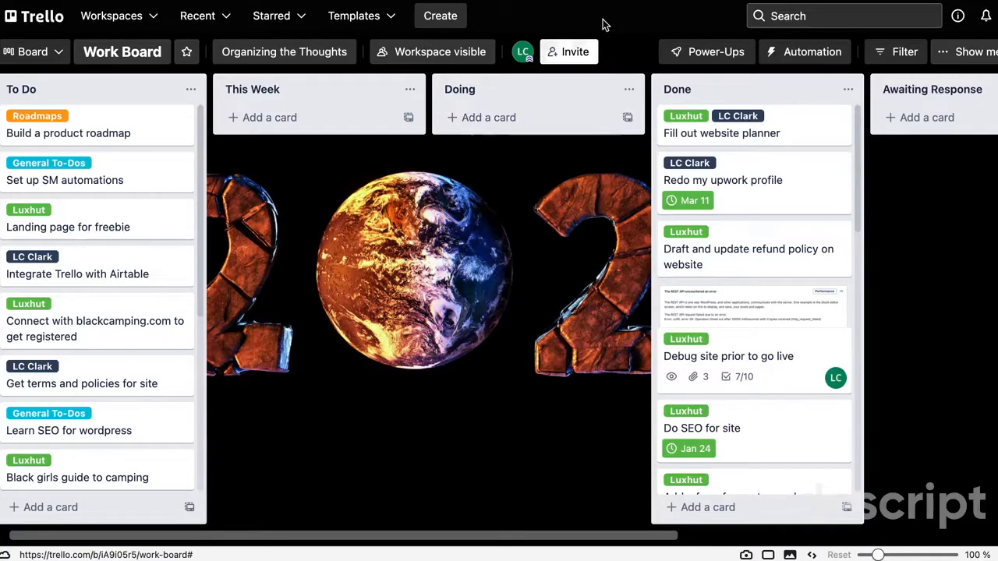
- Find the Card Aging Power-Up by searching "card aging", add it to the Work Board, and return to the board
click(687, 57)
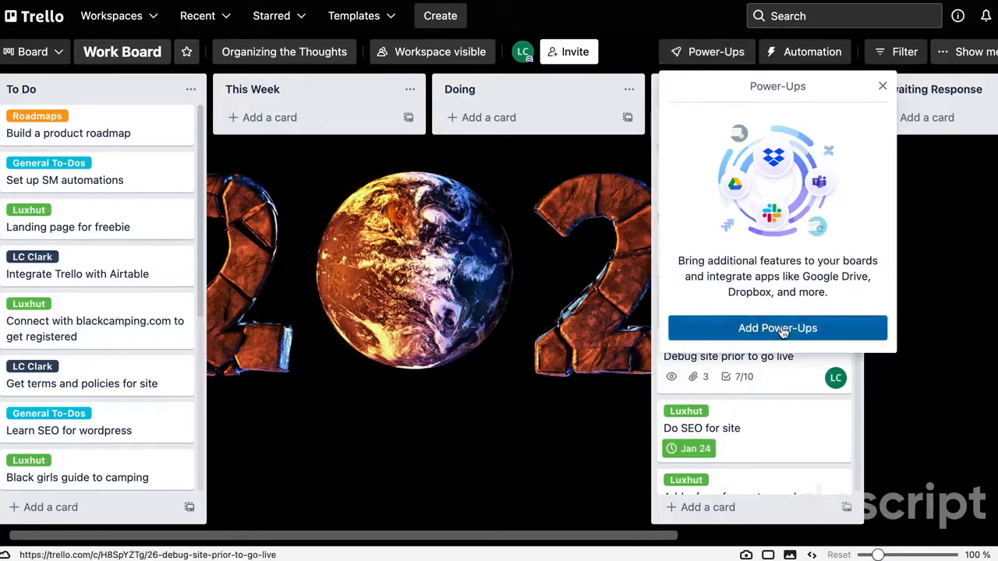
click(783, 333)
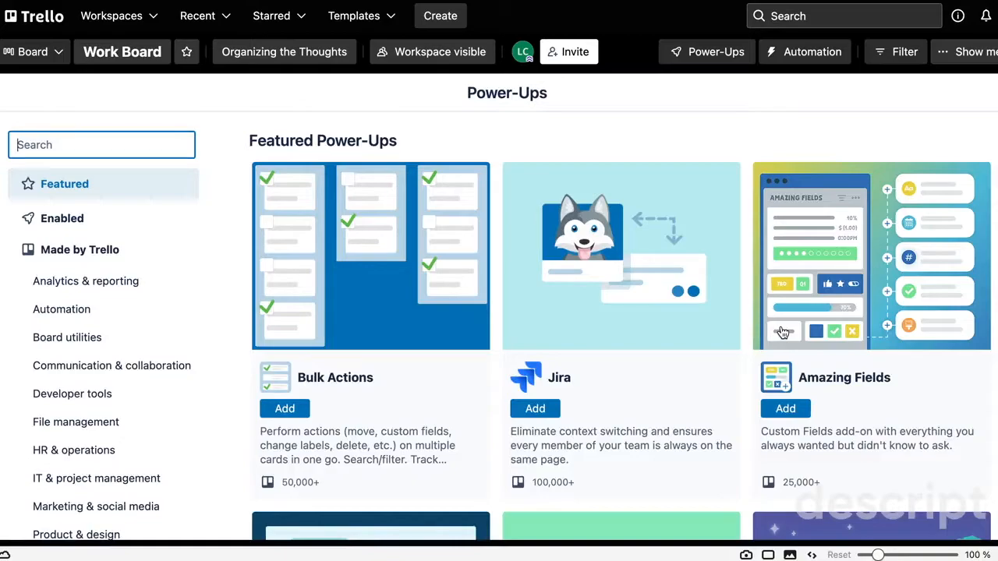
text(card aging)
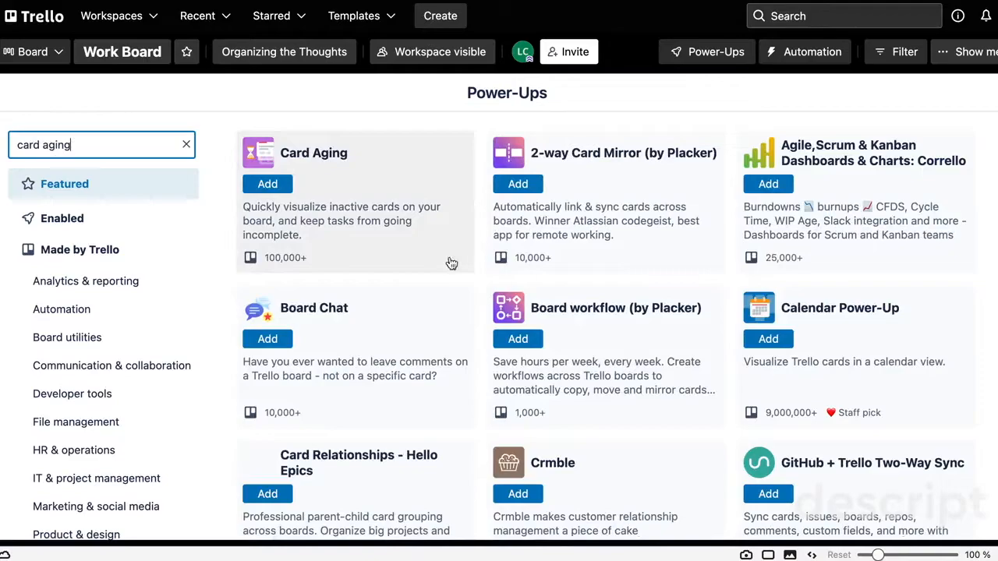
click(257, 191)
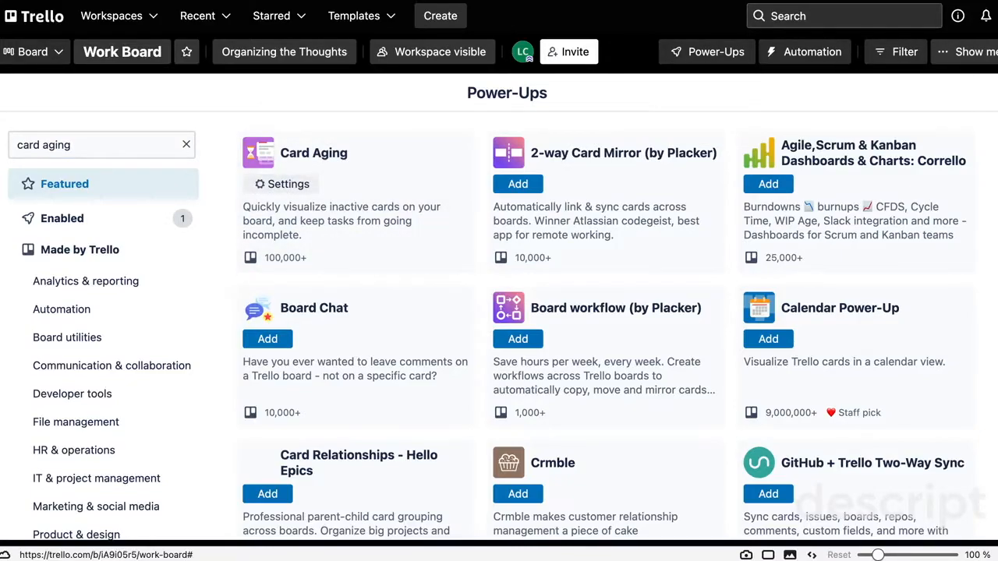
click(997, 93)
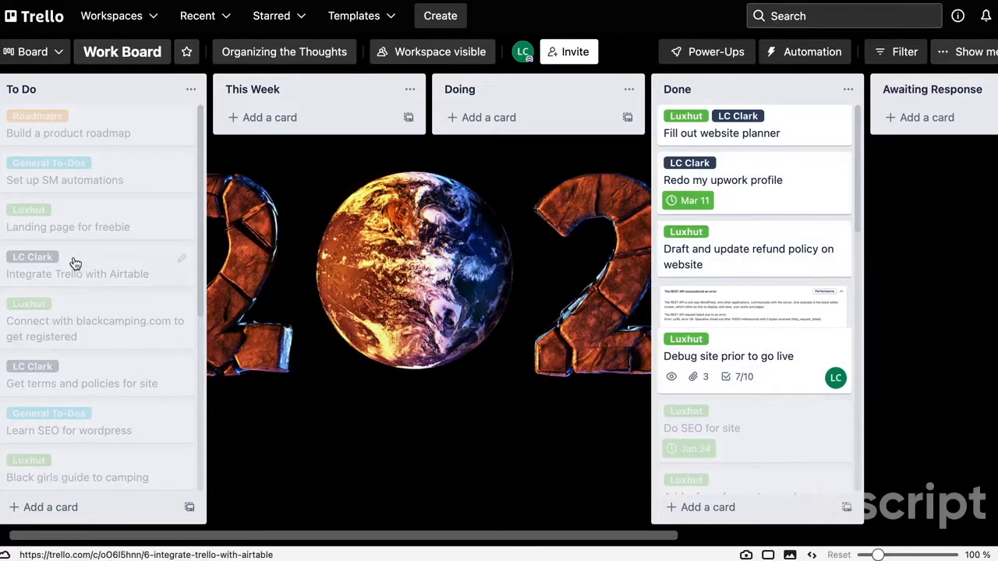
scroll(74, 261, down, 5)
scroll(75, 263, down, 2)
scroll(75, 264, up, 5)
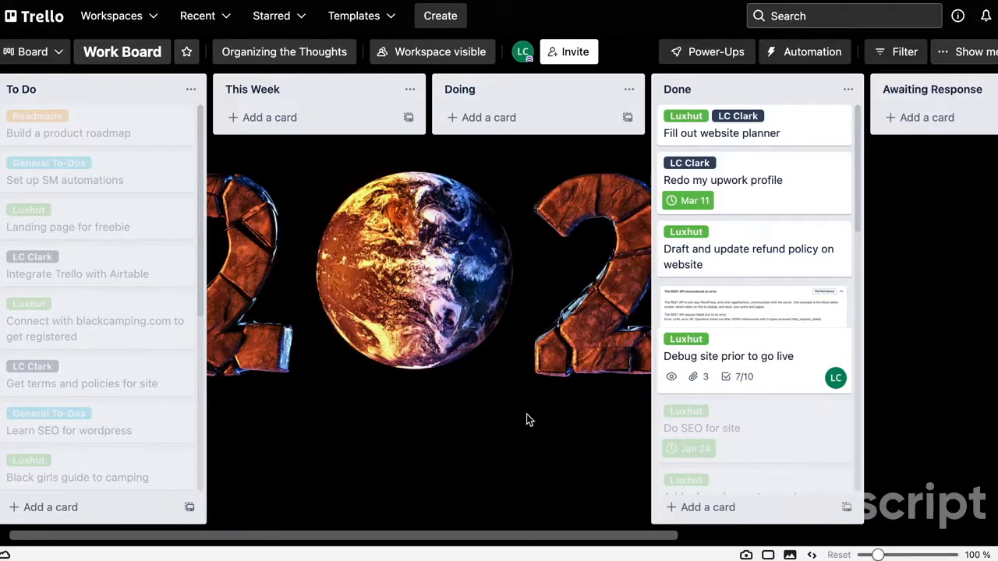
- Search the Power-Ups for "time in" and add Time in List by Blue Cat to the board, accepting its access terms
click(711, 53)
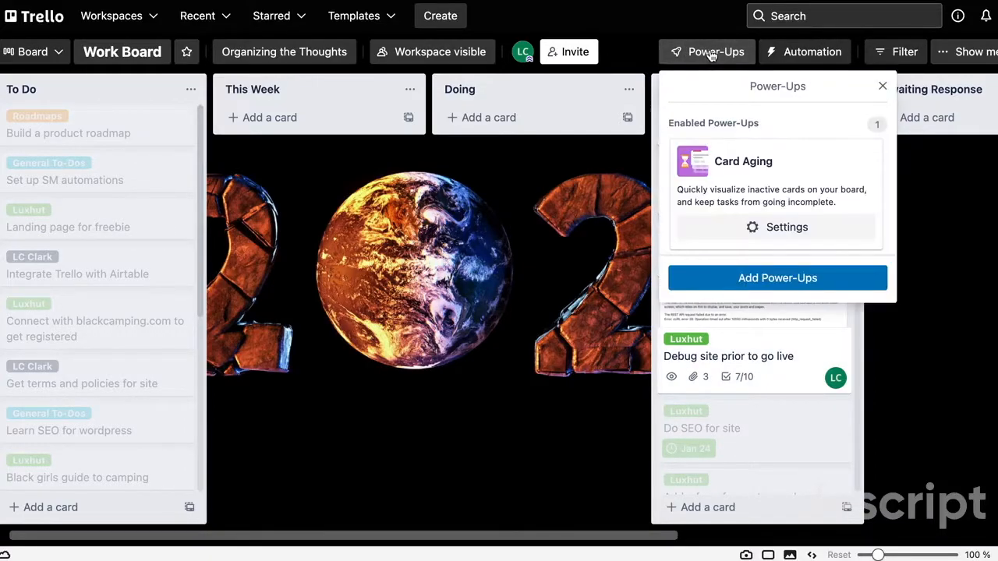
click(750, 287)
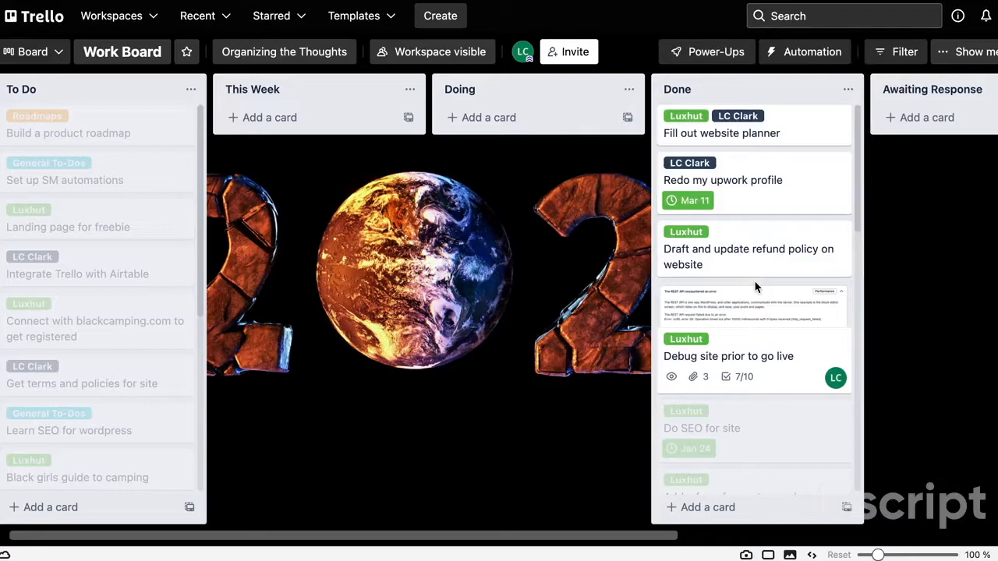
text(time in)
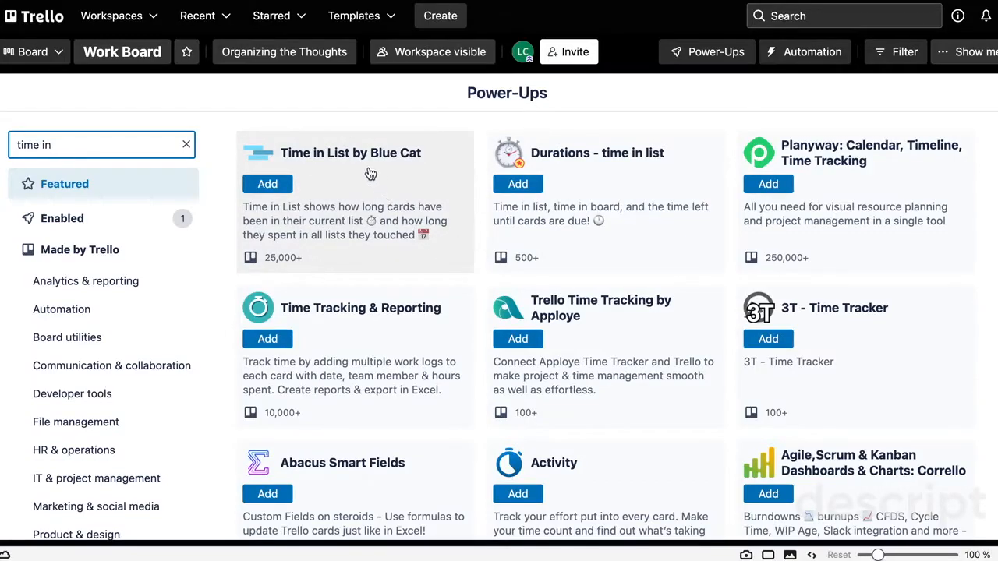
click(322, 162)
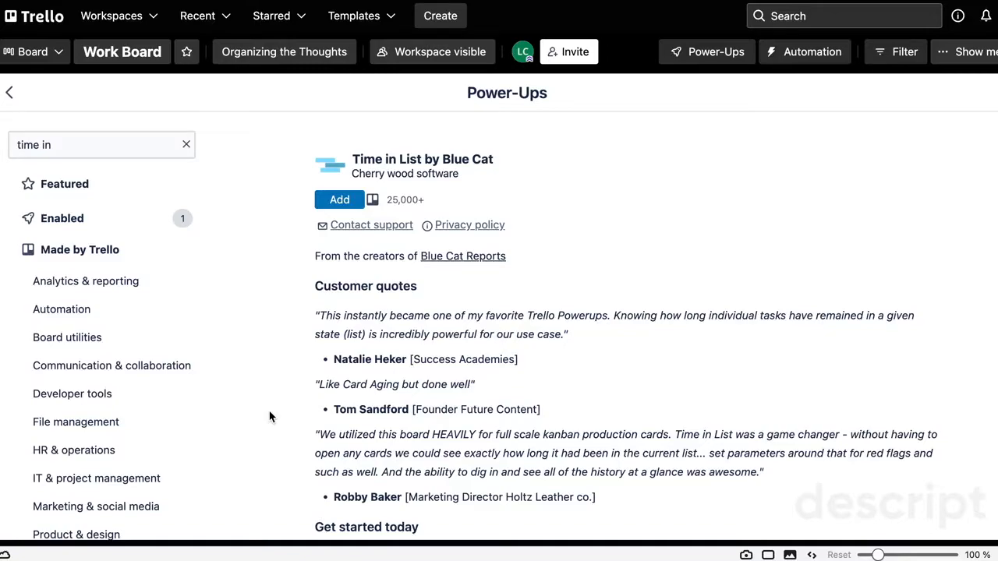
click(343, 200)
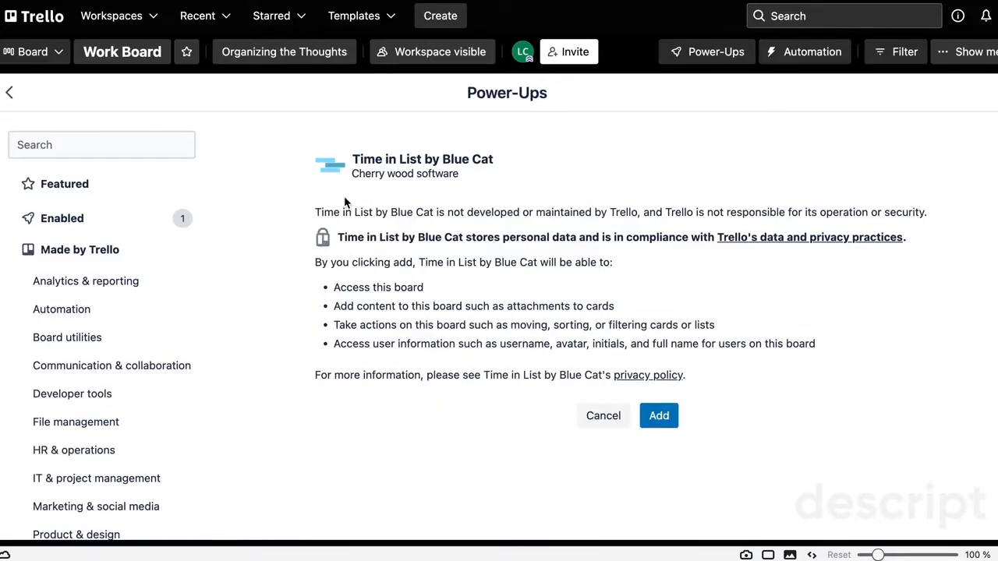
click(659, 415)
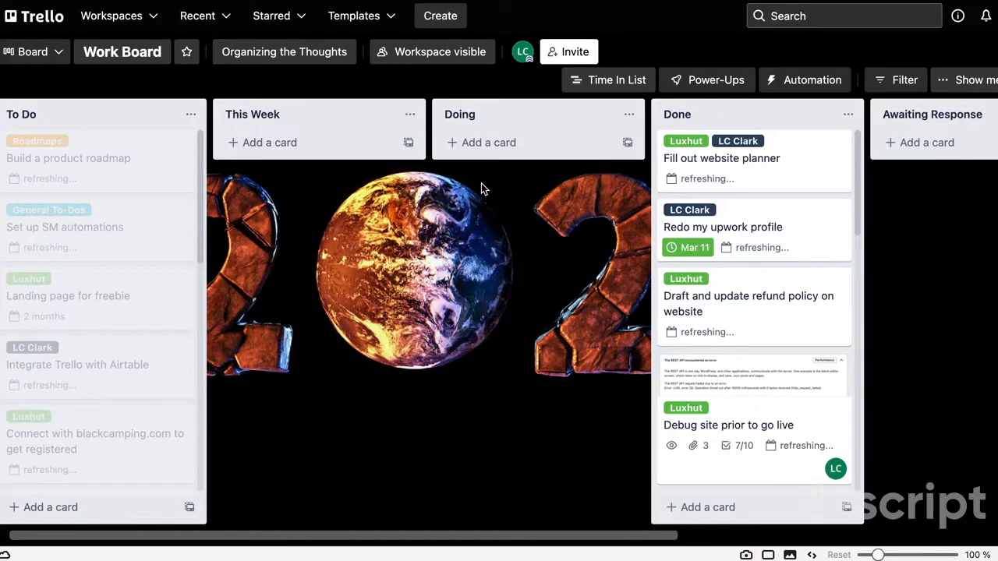
- Check the card time by list on the "Build a product roadmap" card and close the card
click(129, 170)
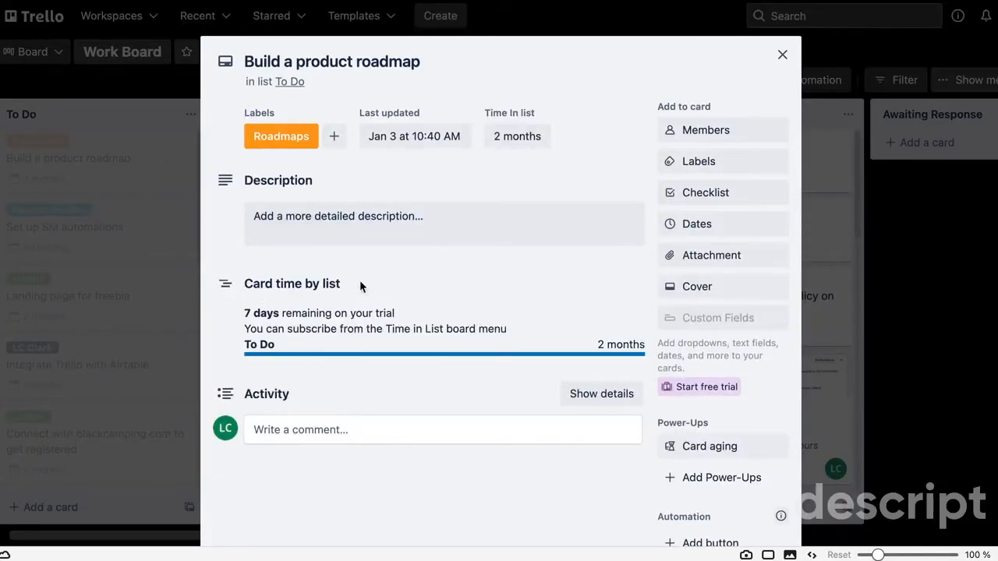
scroll(599, 299, down, 1)
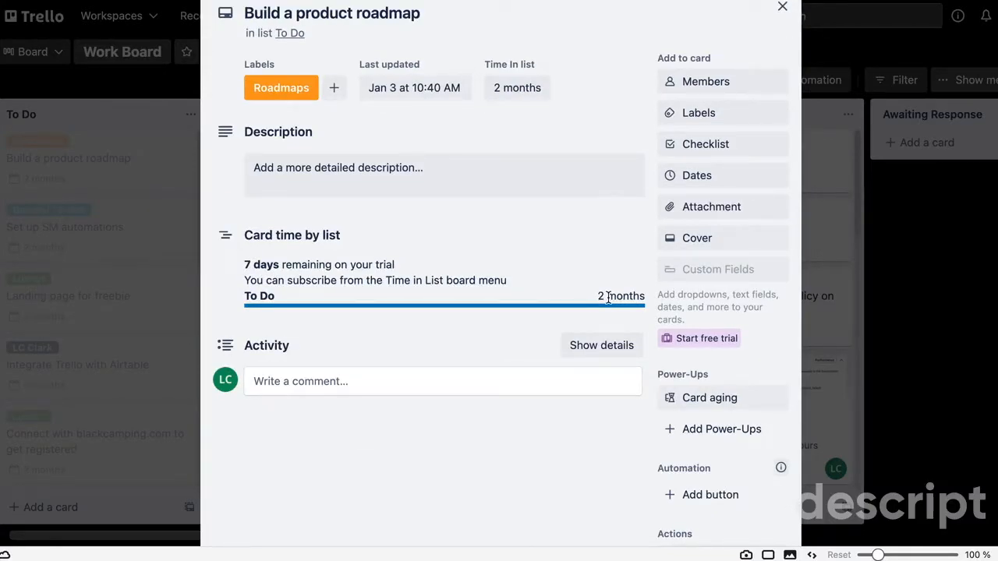
click(782, 6)
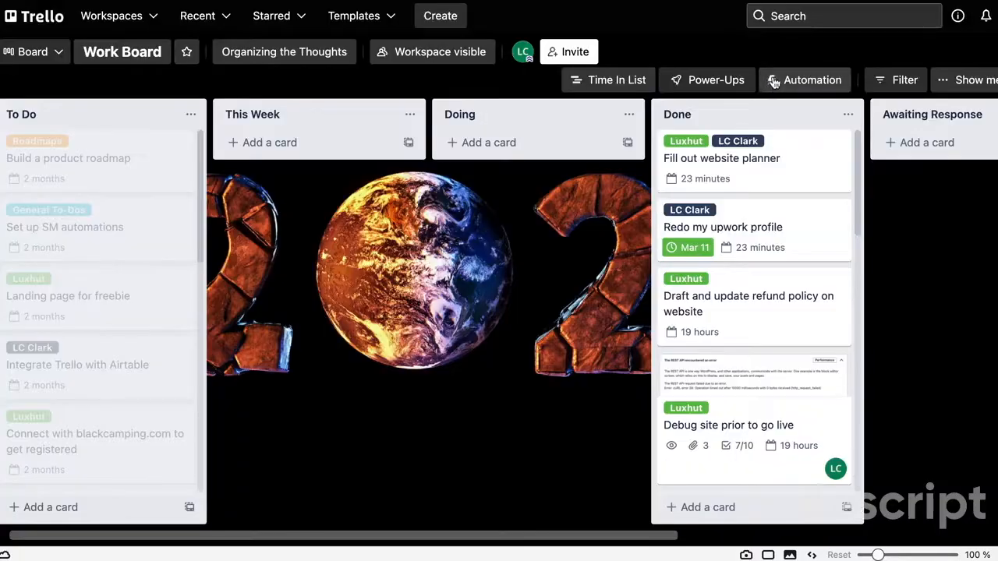
- Search the Power-Ups for "google" and add the Google Drive Power-Up to the board
click(731, 81)
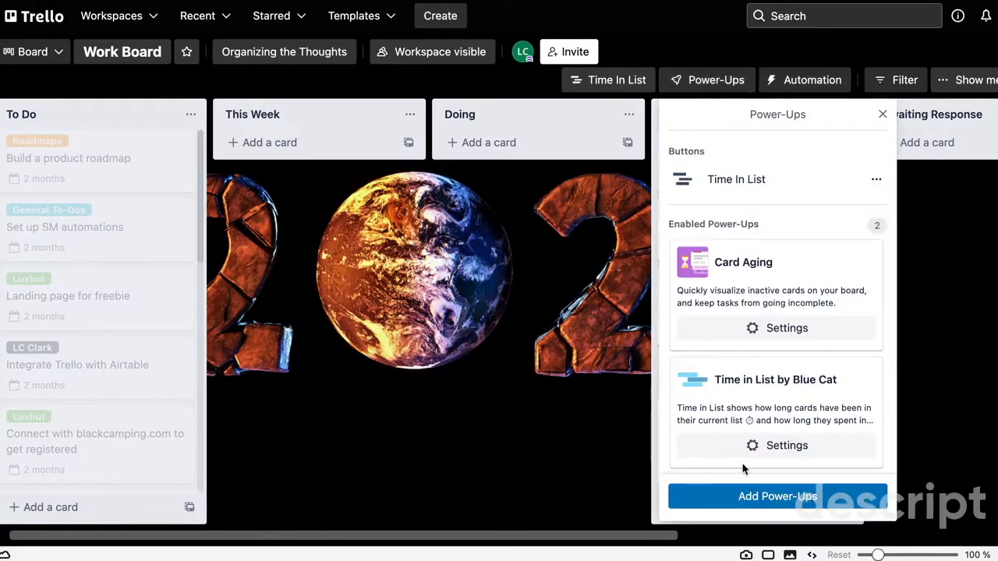
click(746, 506)
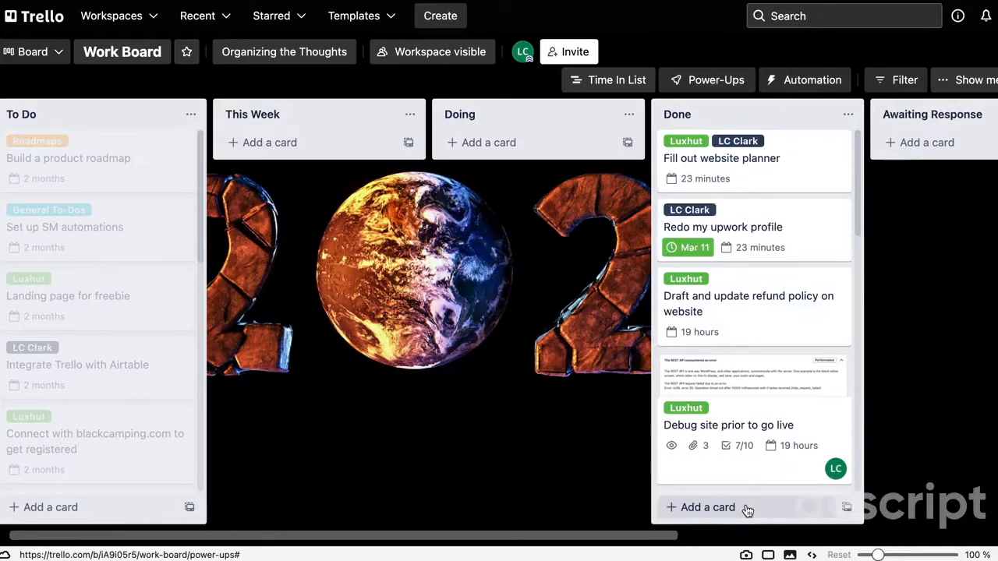
text(google)
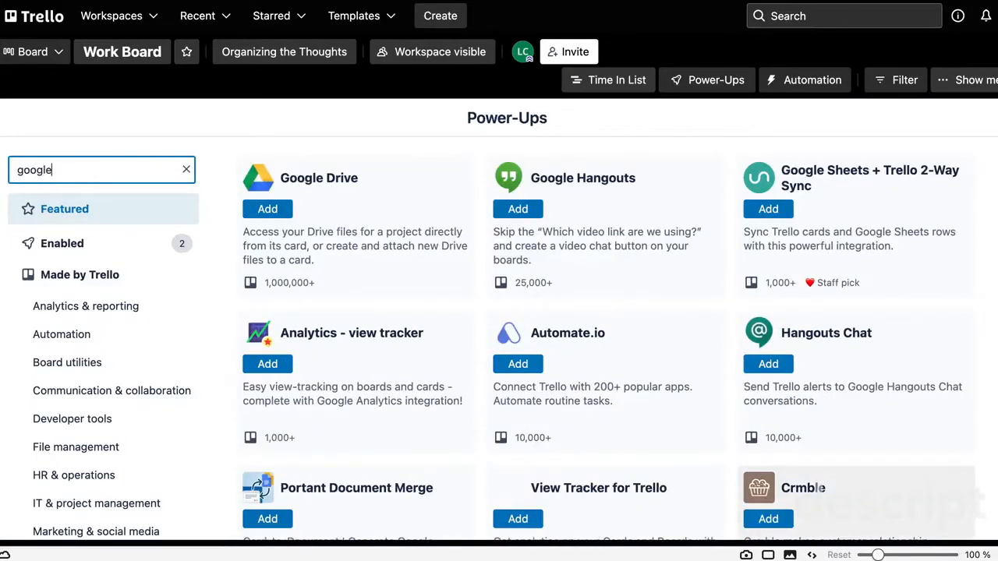
click(336, 242)
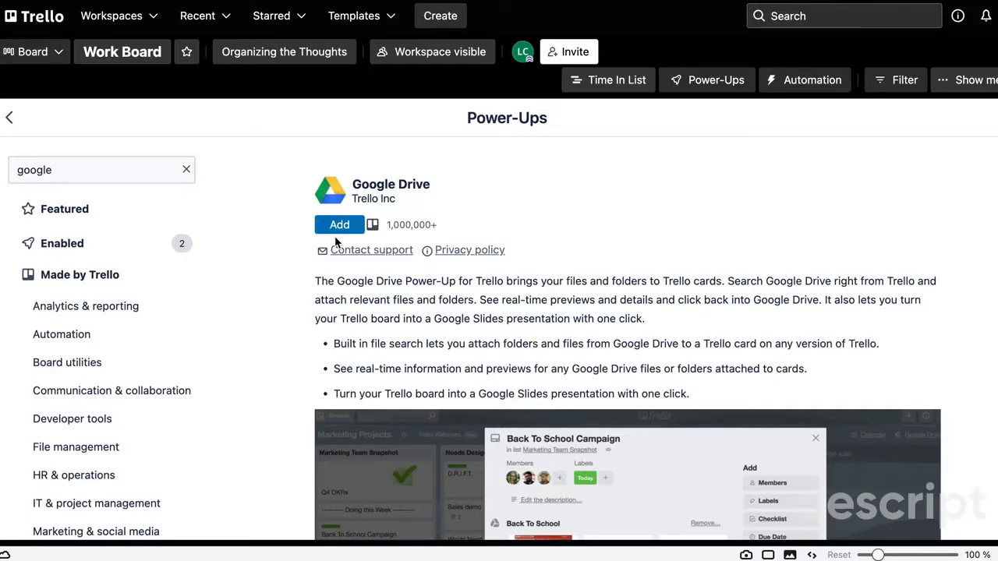
click(335, 226)
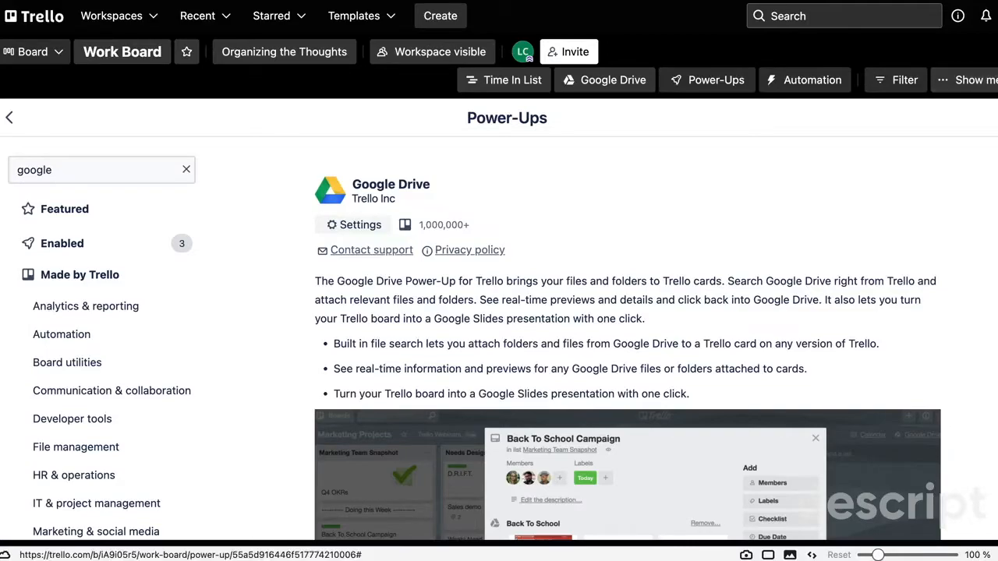
- Look at the Google Drive Power-Up's settings options, return to the board, and check its Google Drive board button
click(357, 224)
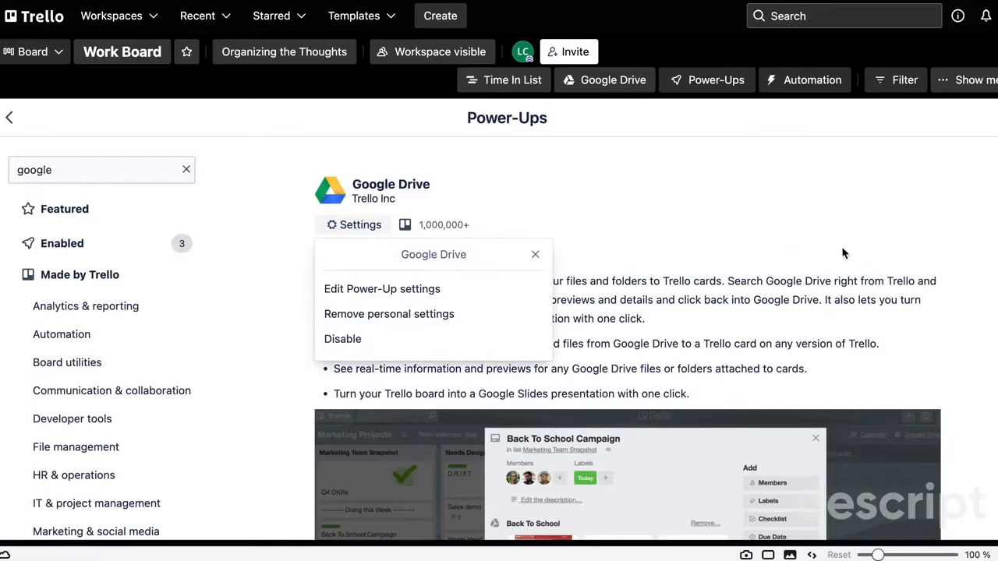
click(735, 318)
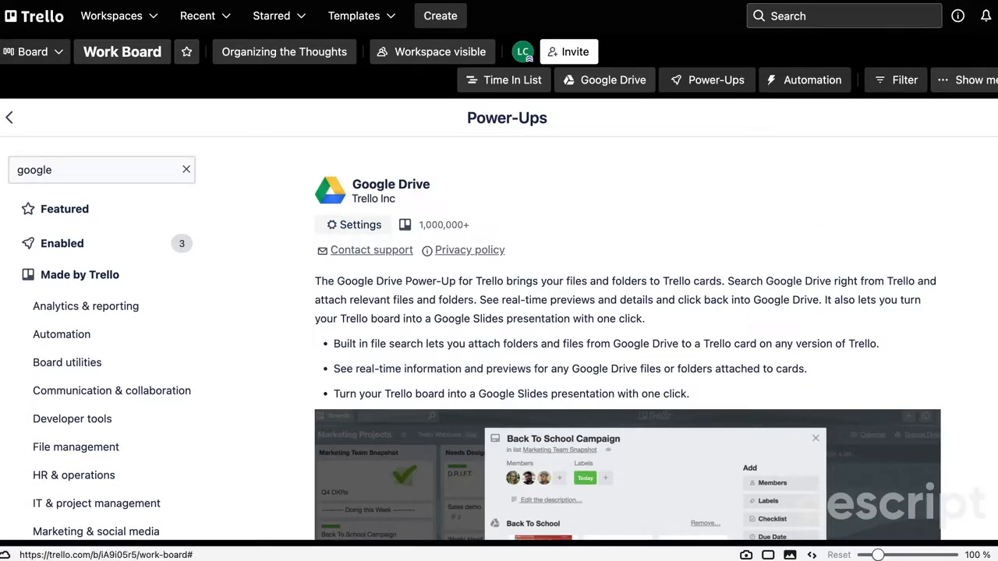
click(997, 117)
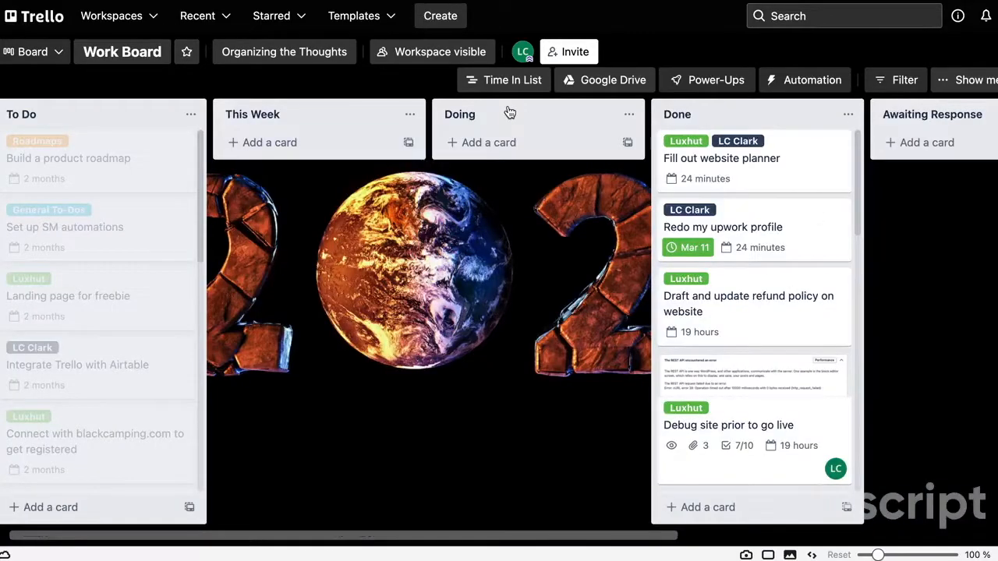
click(603, 88)
click(775, 110)
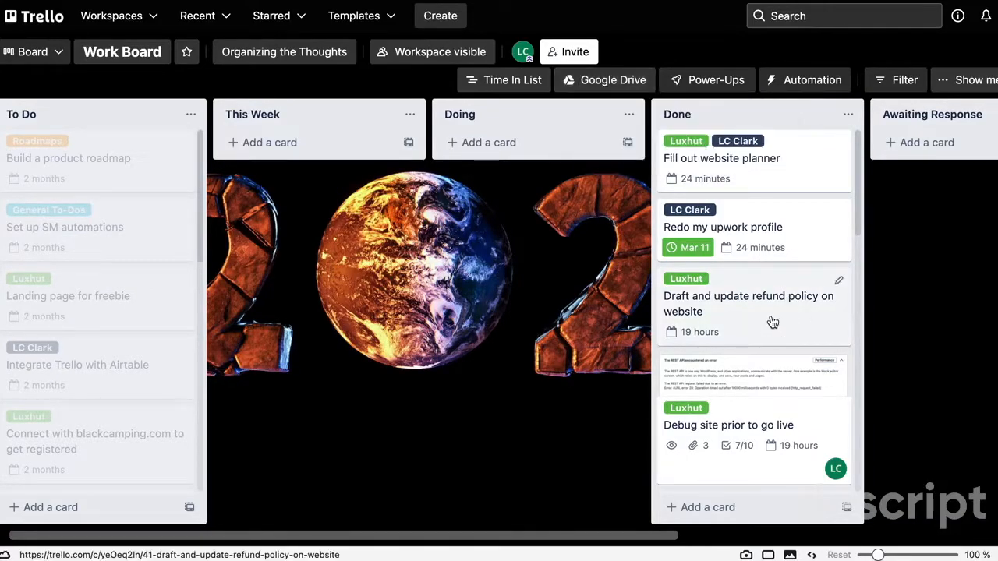
- Attach the Privacy Policy file from Google Drive to the "Draft and update refund policy on website" card in the Done list
click(771, 319)
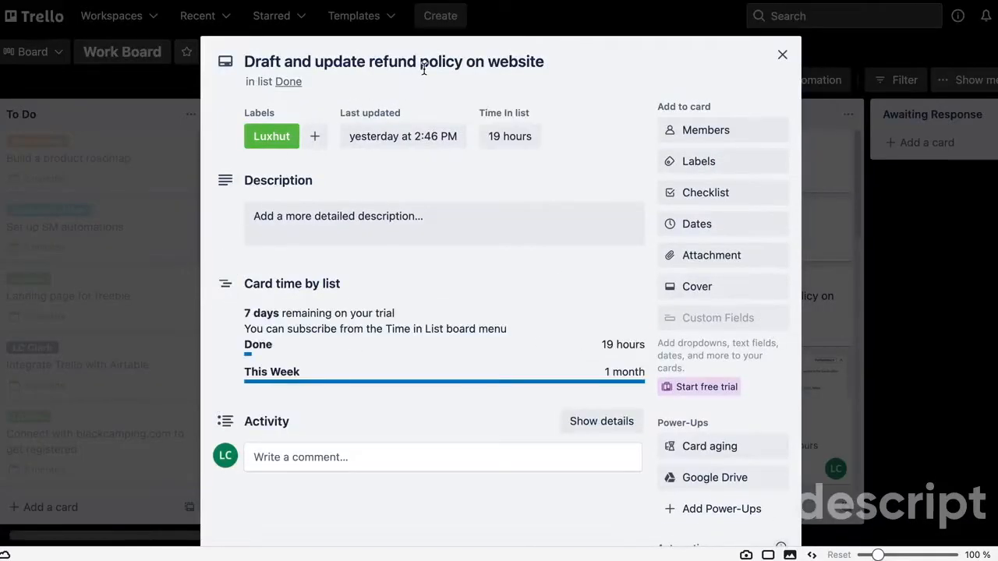
scroll(659, 384, down, 2)
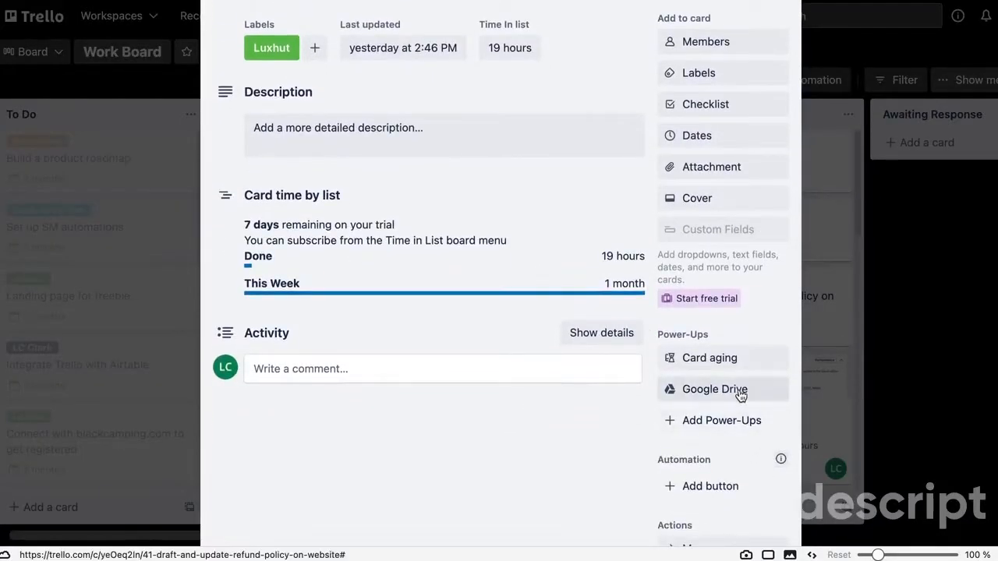
click(741, 395)
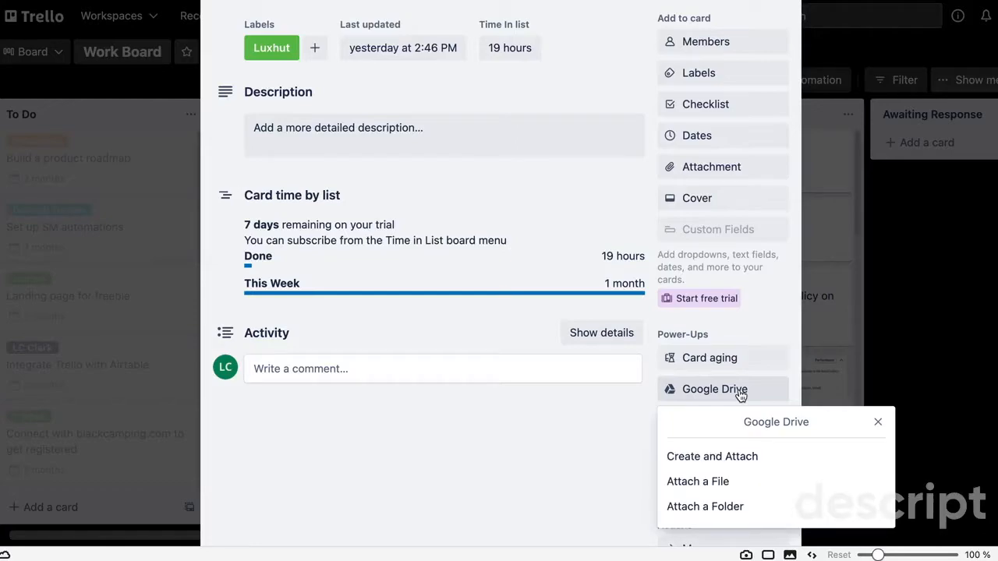
click(721, 488)
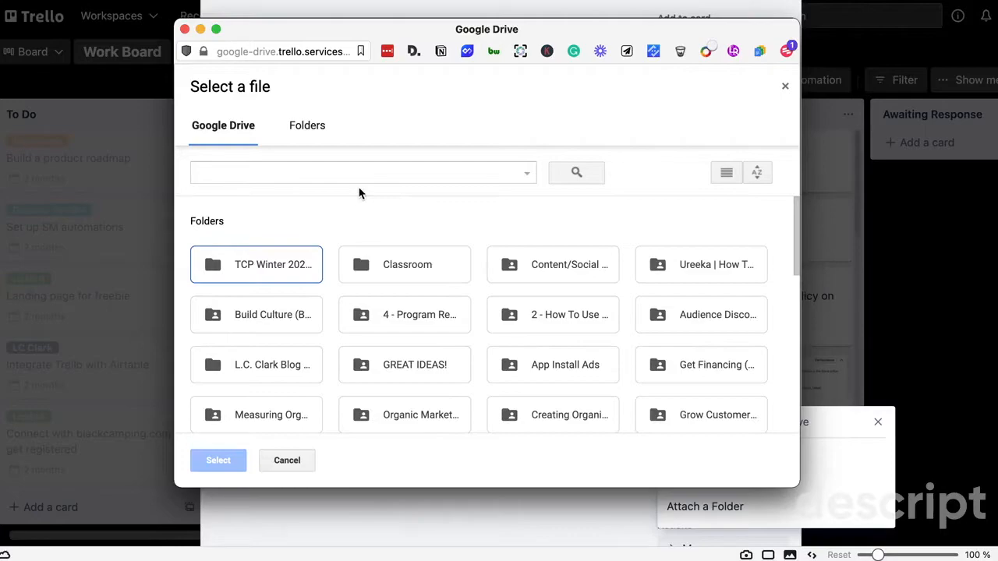
scroll(322, 269, down, 10)
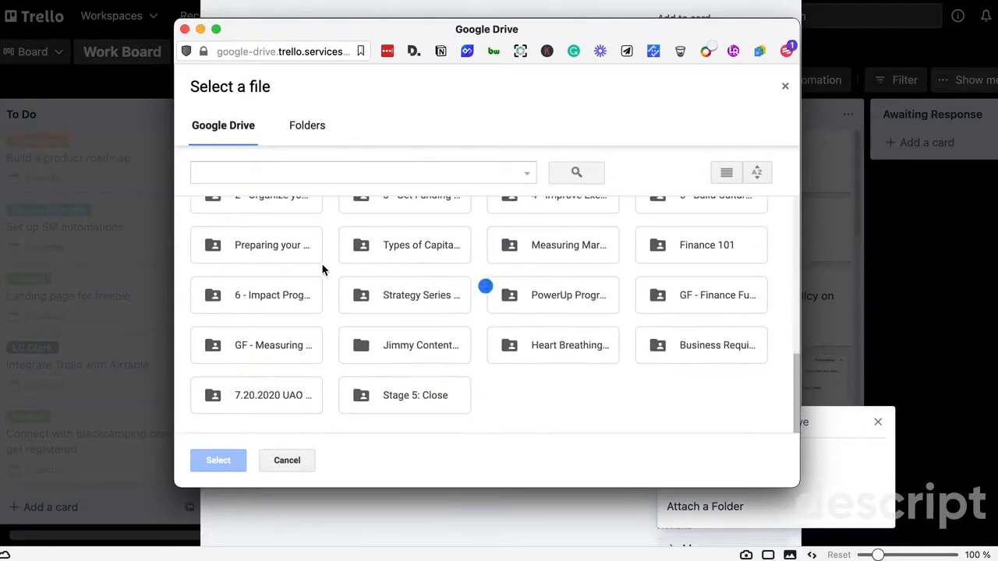
scroll(580, 415, down, 5)
scroll(581, 419, down, 10)
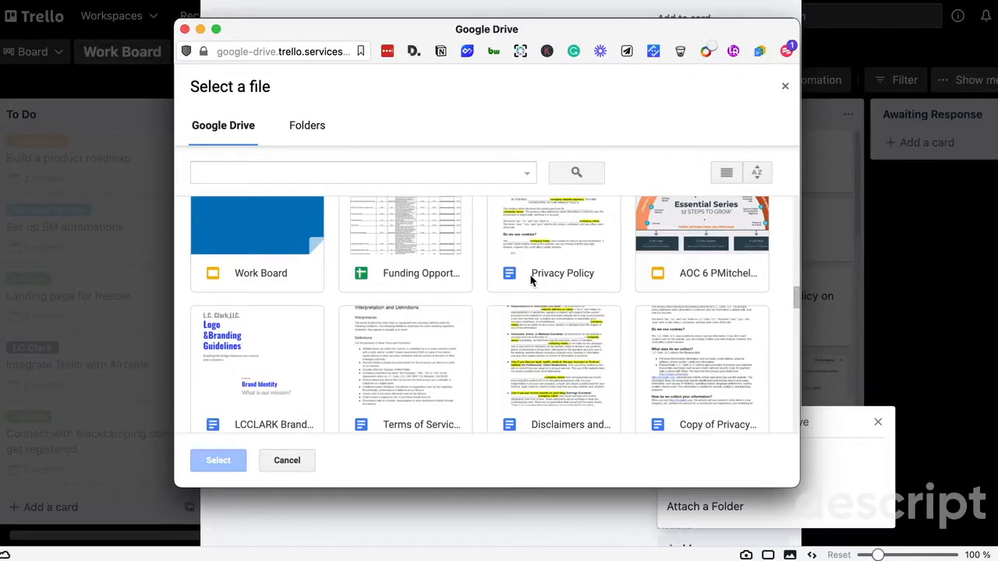
click(530, 281)
click(225, 461)
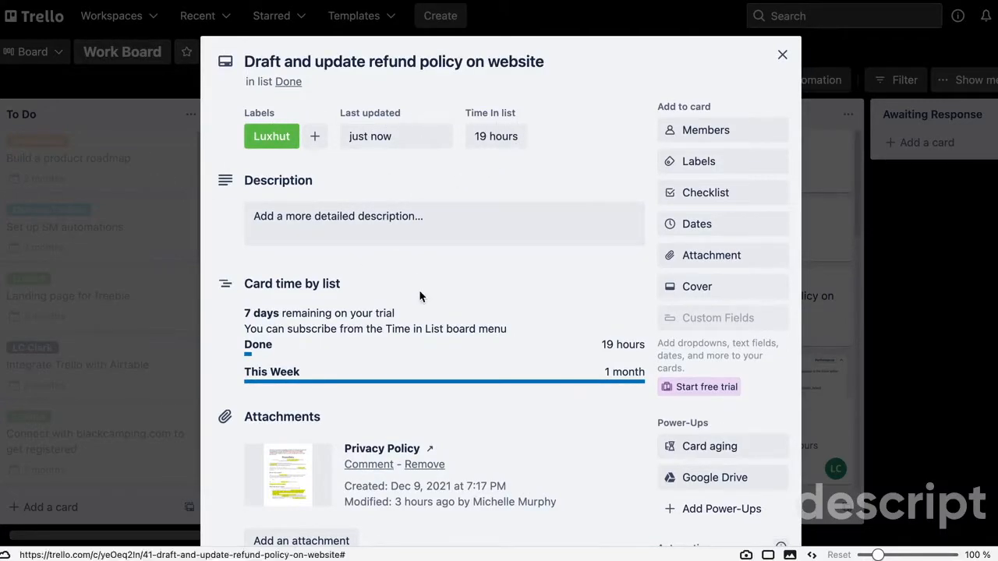
scroll(414, 280, down, 5)
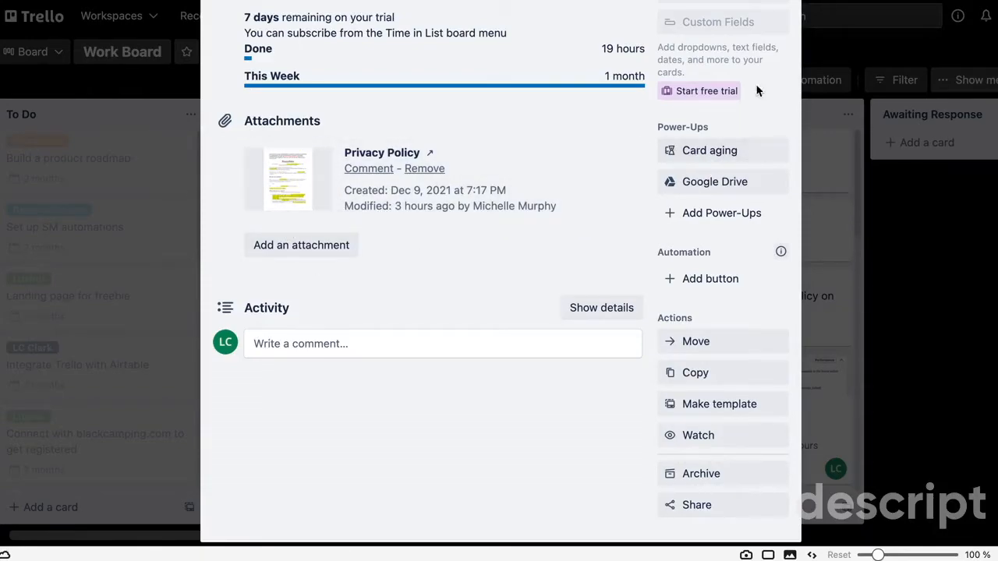
- Close the refund policy card, search the Power-Ups for "card rep" and add the Card Repeater Power-Up to the board
scroll(760, 148, up, 5)
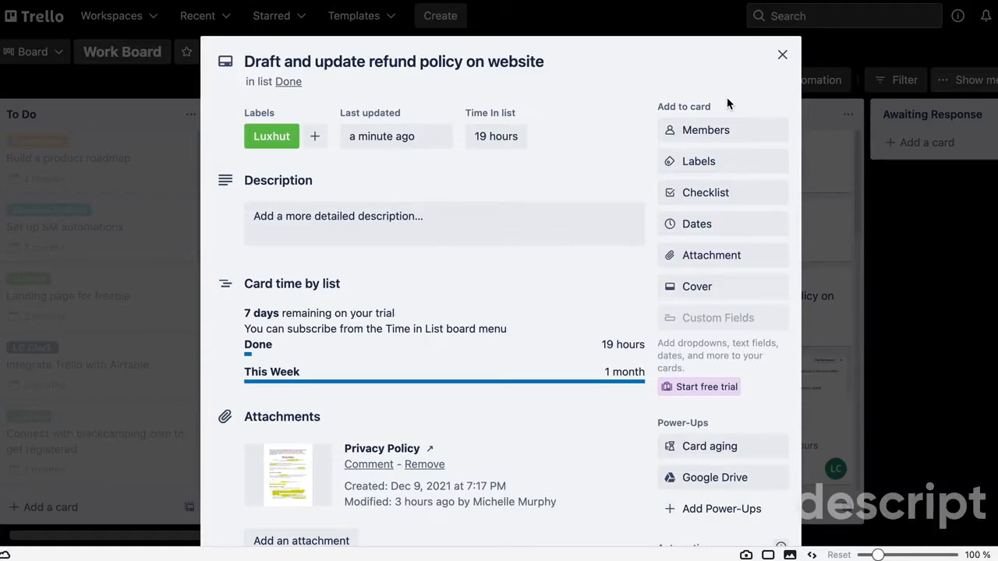
click(783, 56)
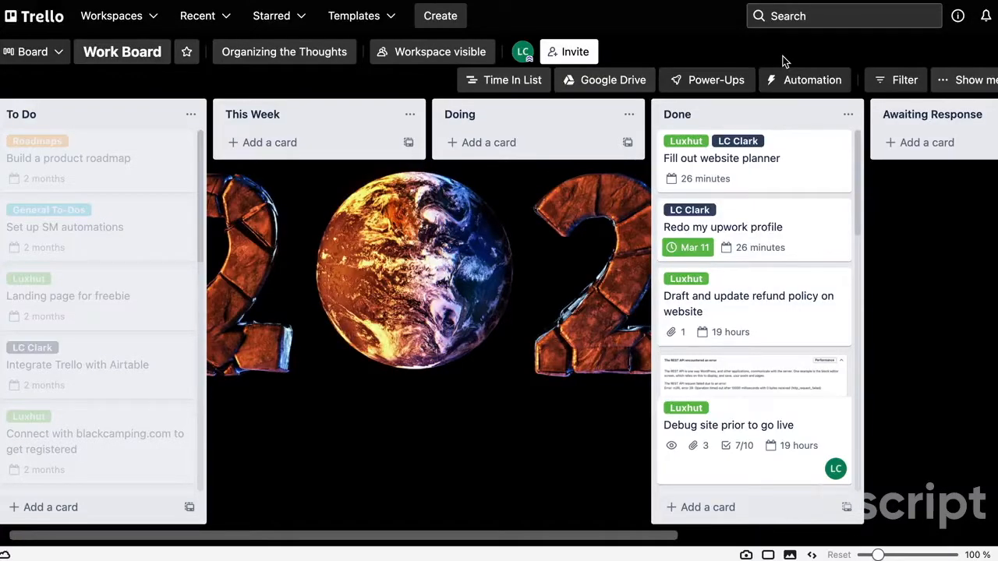
click(701, 85)
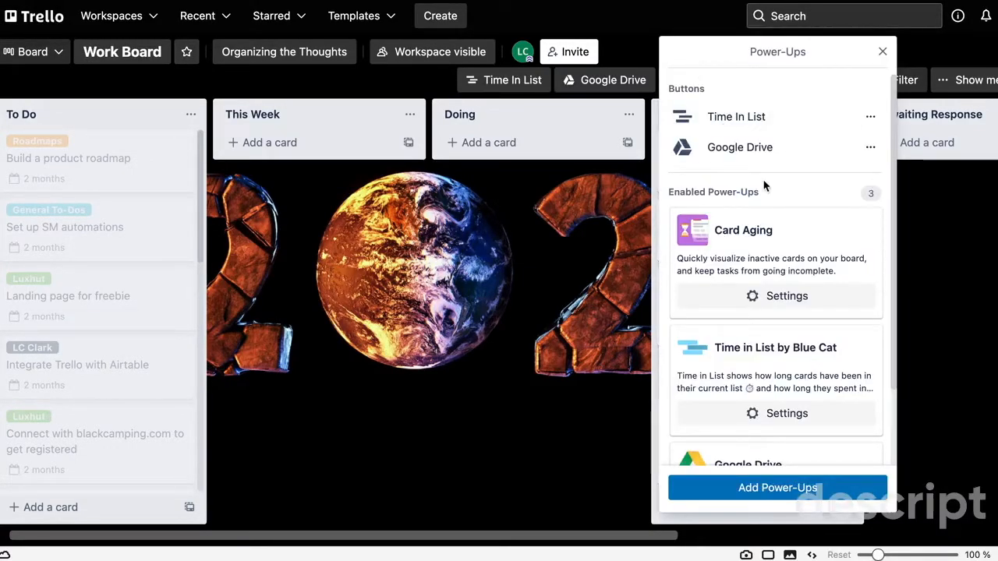
click(752, 489)
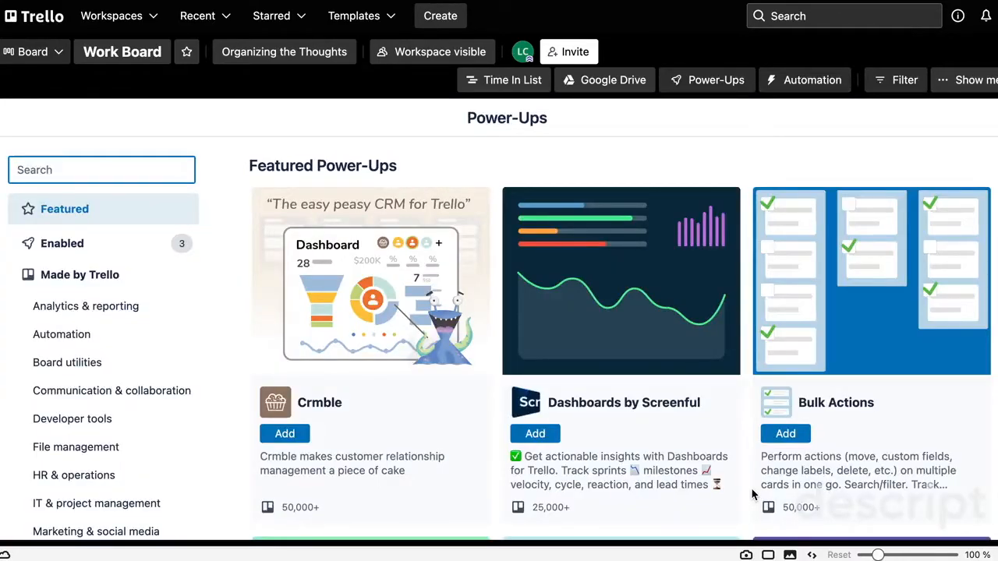
text(card rep)
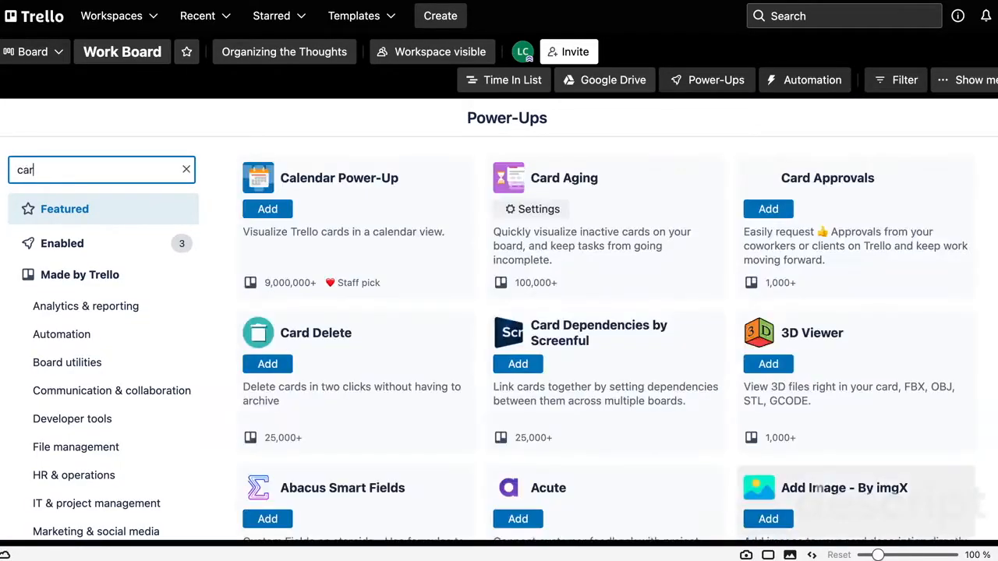
click(388, 256)
scroll(507, 368, down, 10)
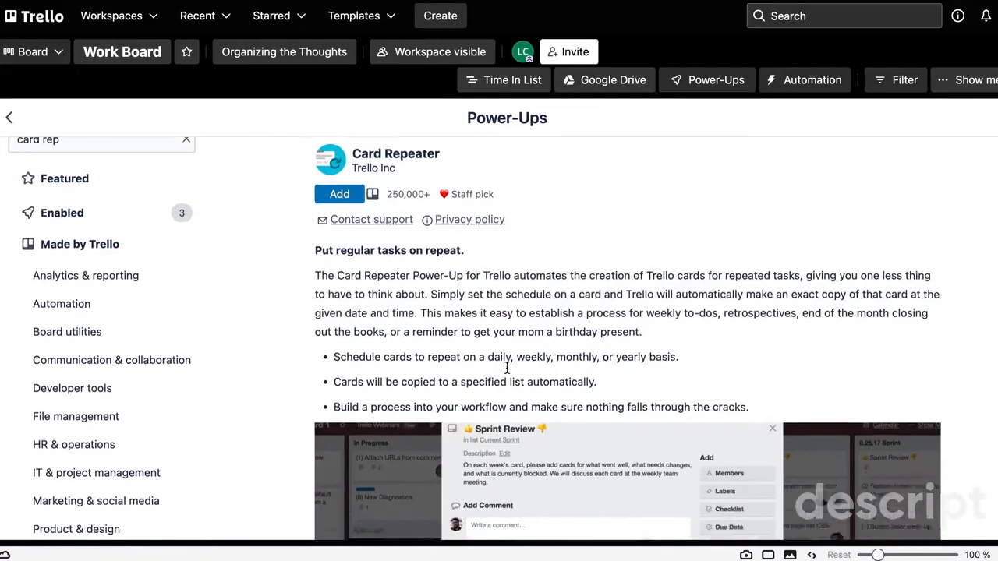
scroll(506, 373, up, 10)
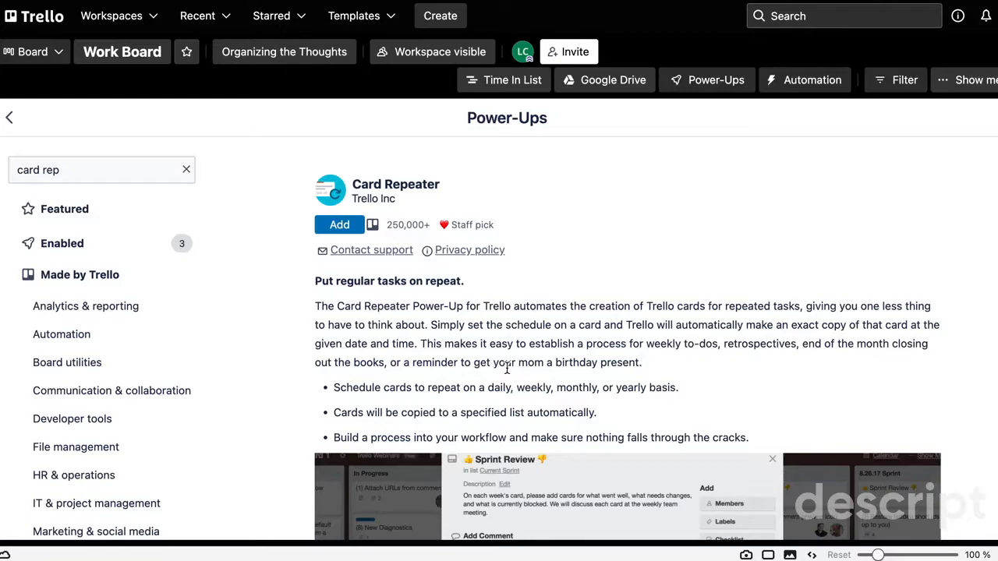
click(340, 226)
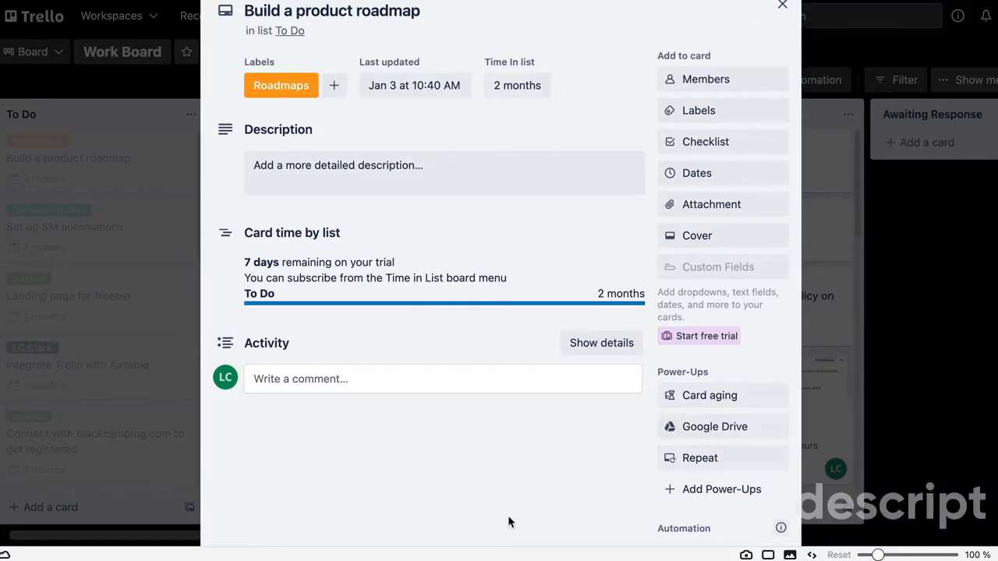
- Look at the repeat options and target list choices on the "Build a product roadmap" card, and close the card without saving a schedule
click(732, 464)
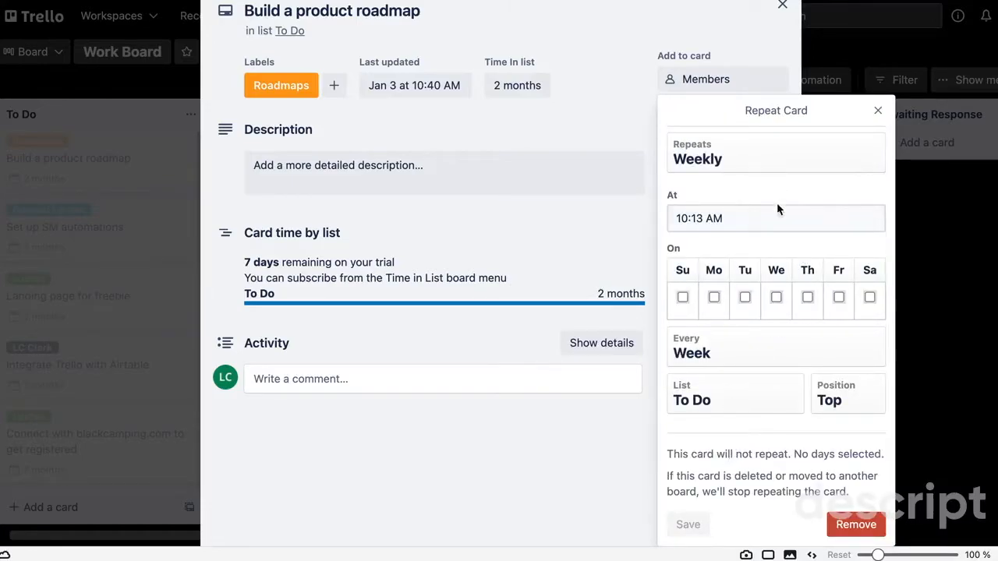
click(778, 408)
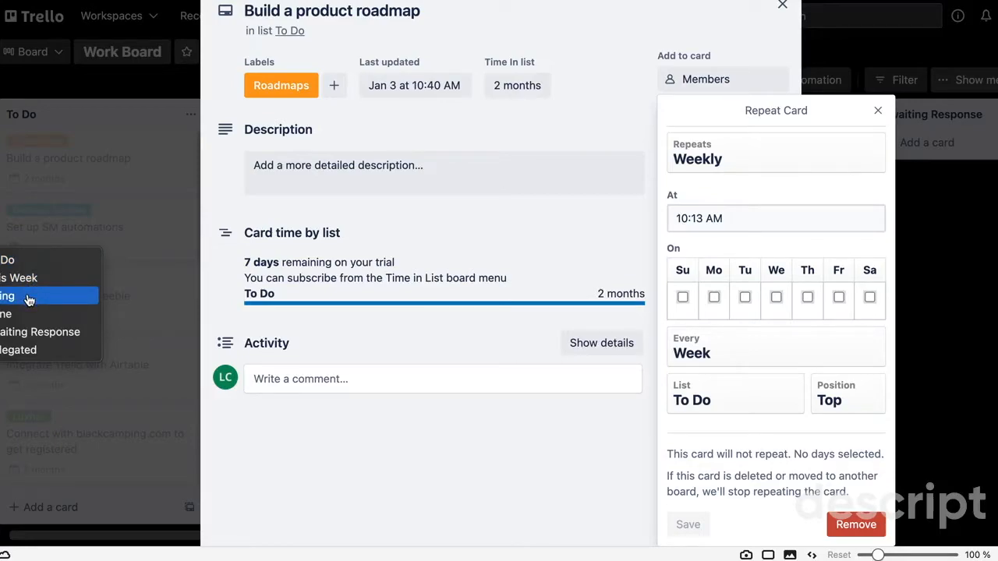
click(878, 111)
click(783, 6)
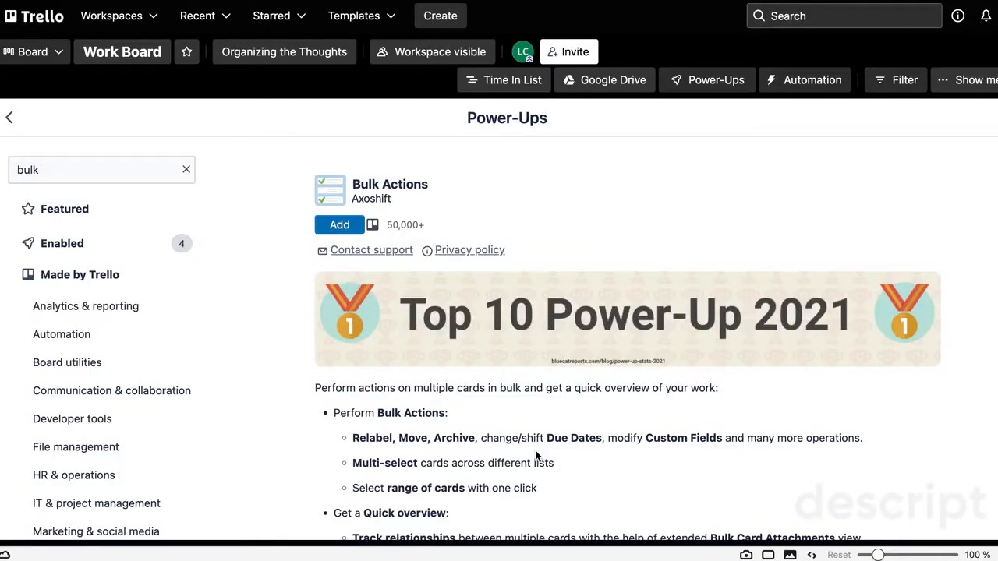
- Read through the description of the Bulk Actions Power-Up
scroll(535, 452, down, 5)
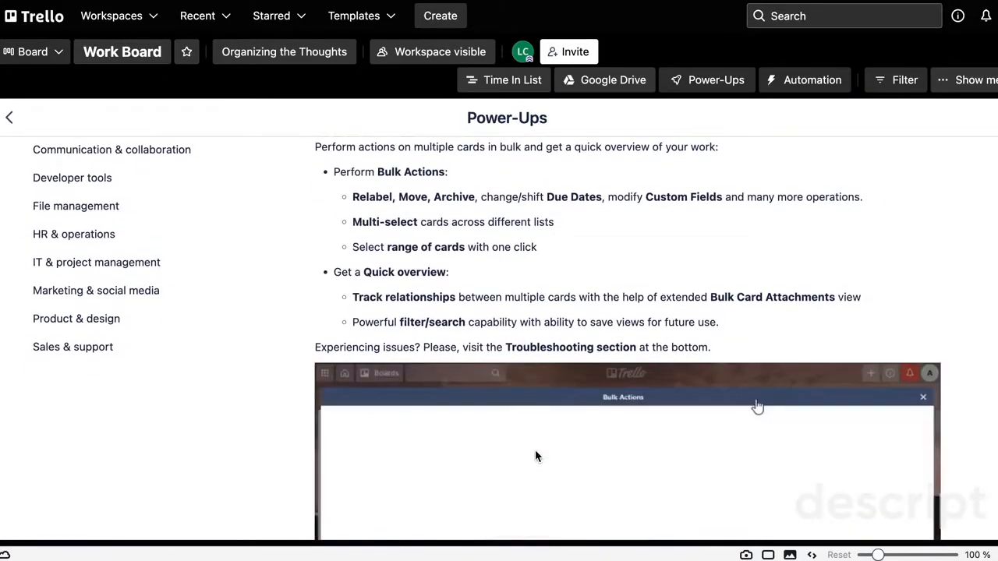
scroll(535, 456, down, 5)
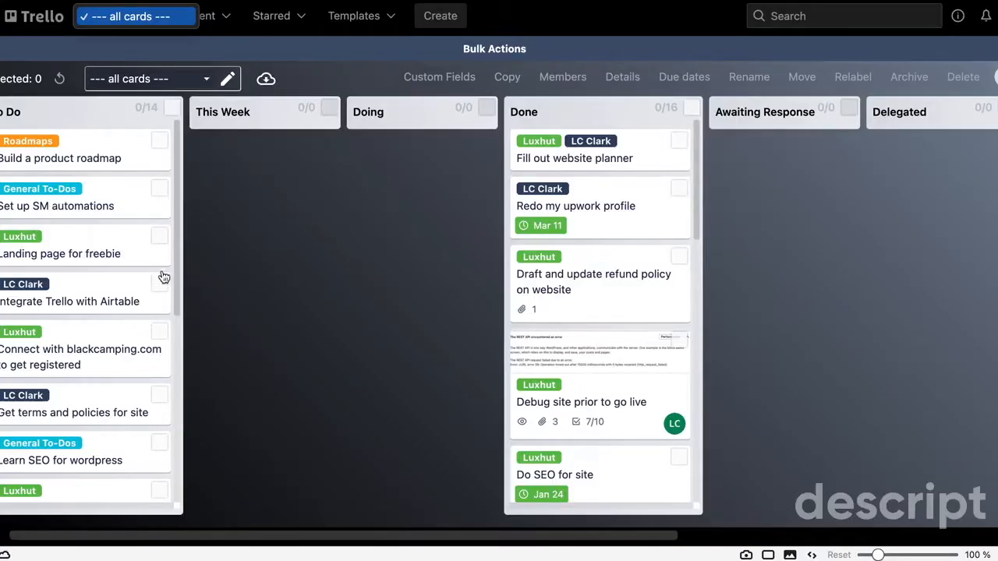
- In Bulk Actions, select the "Set up SM automations", "Build a product roadmap" and "Landing page for freebie" cards and move them together to Doing
click(160, 192)
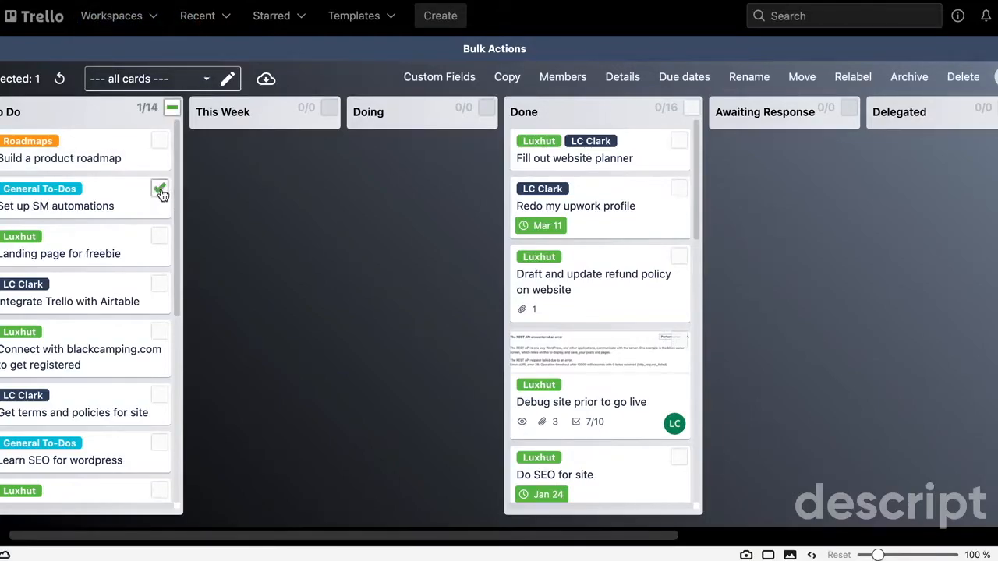
click(160, 140)
click(159, 238)
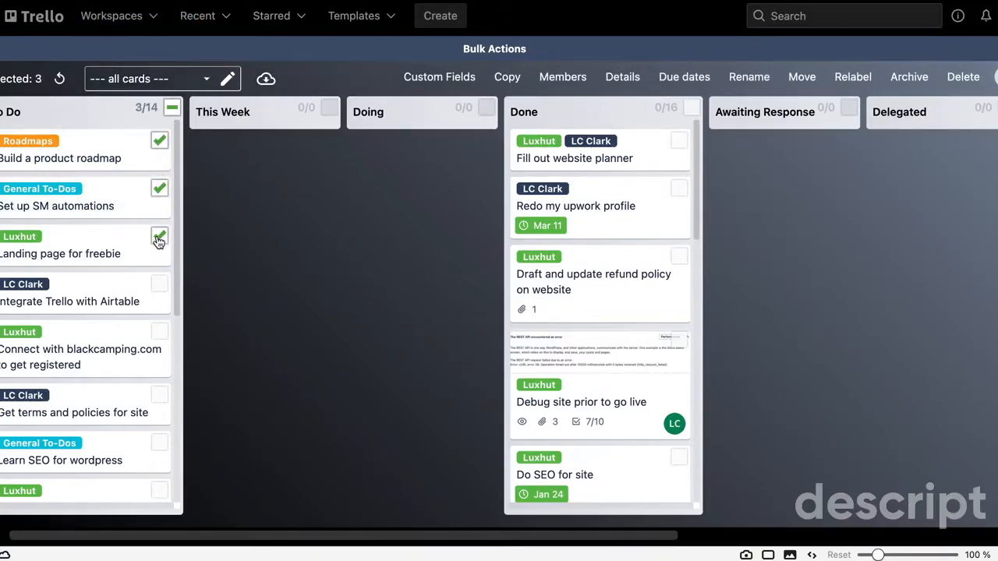
drag(112, 163, 367, 164)
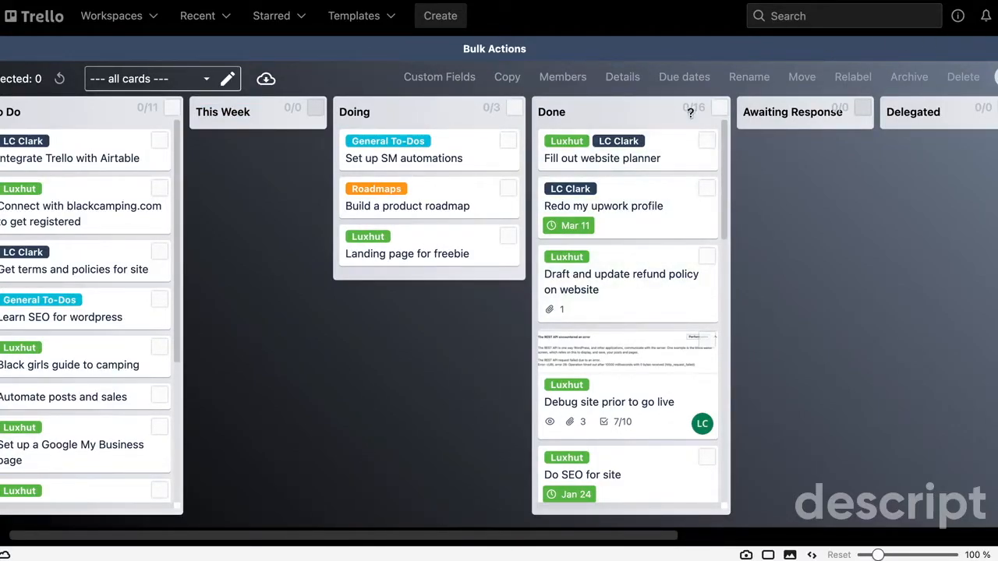
- Select every card in the Done list at once, clear that selection and close Bulk Actions
click(718, 108)
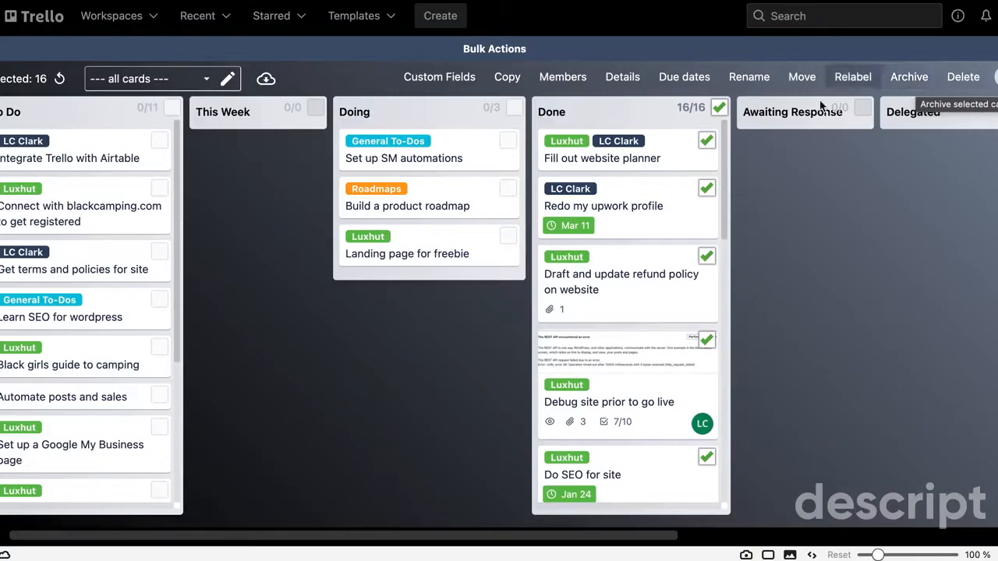
click(718, 113)
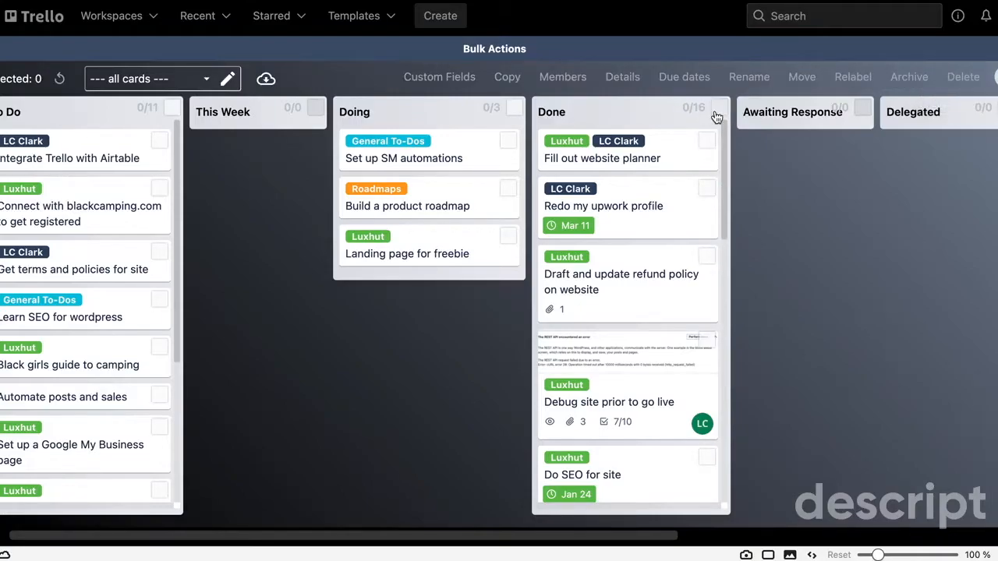
click(997, 50)
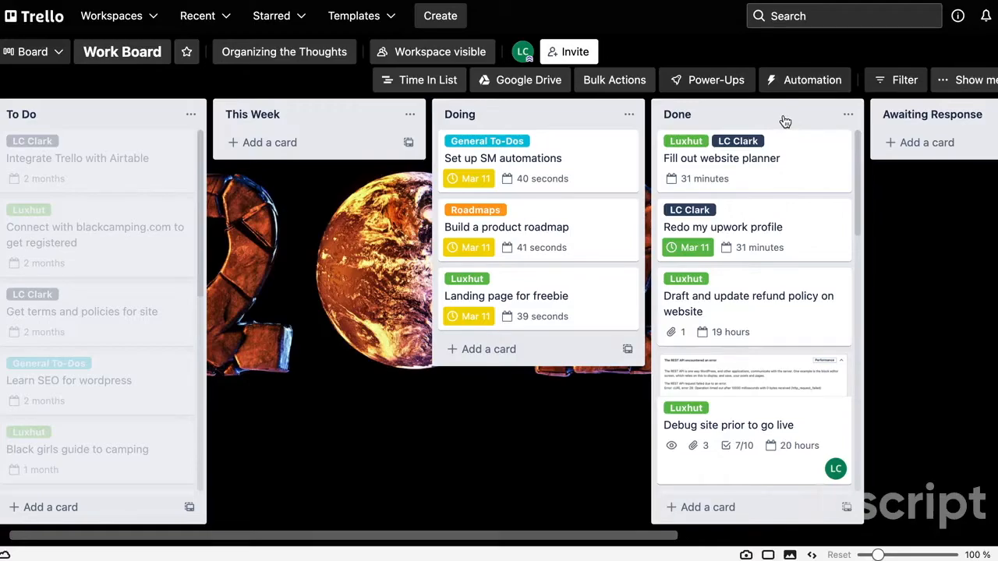
- Review the board's automation rules and its scheduled calendar commands
click(809, 86)
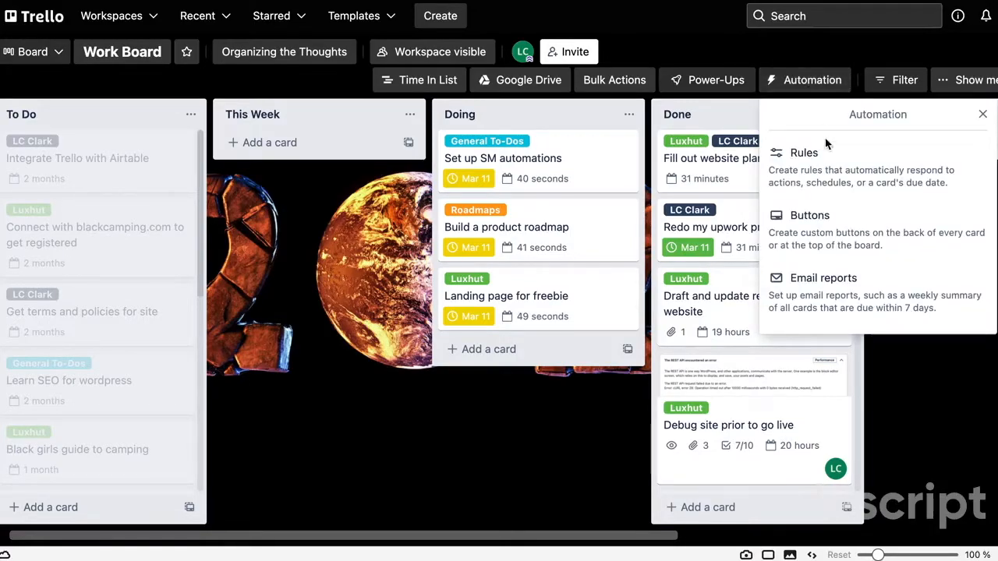
click(841, 183)
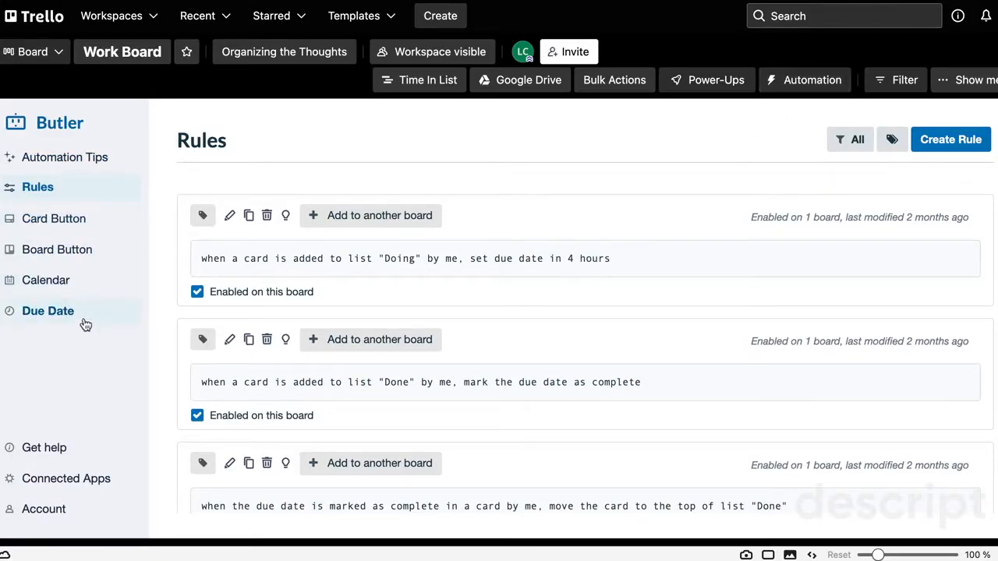
click(66, 285)
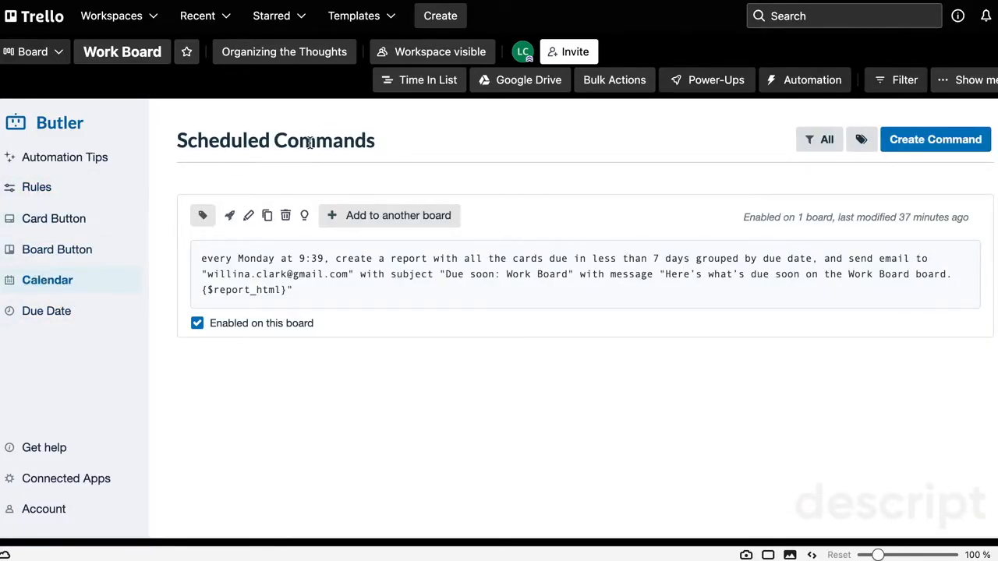
- Start a new scheduled command with a trigger that runs every month on the 1st
click(953, 145)
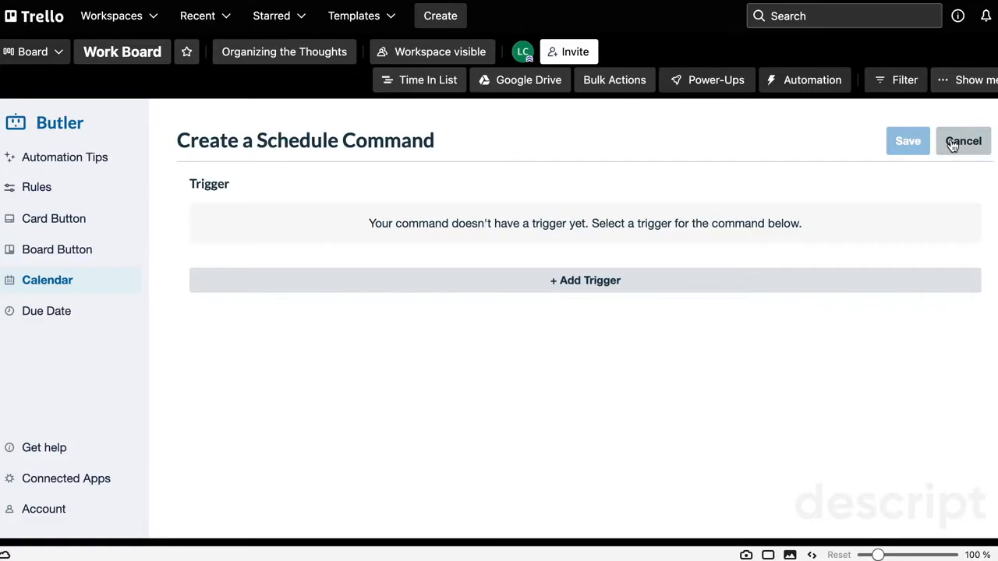
click(648, 283)
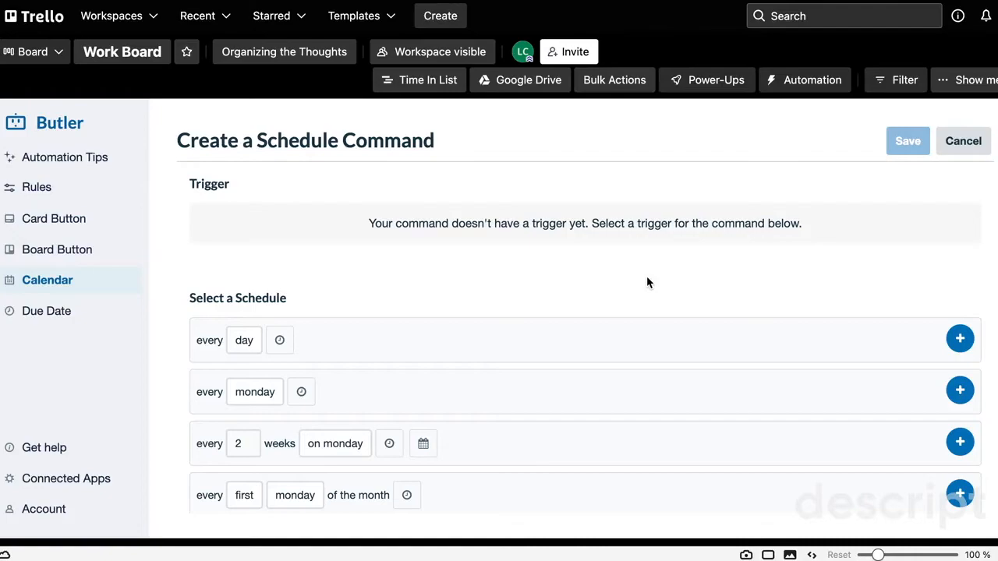
scroll(453, 320, down, 3)
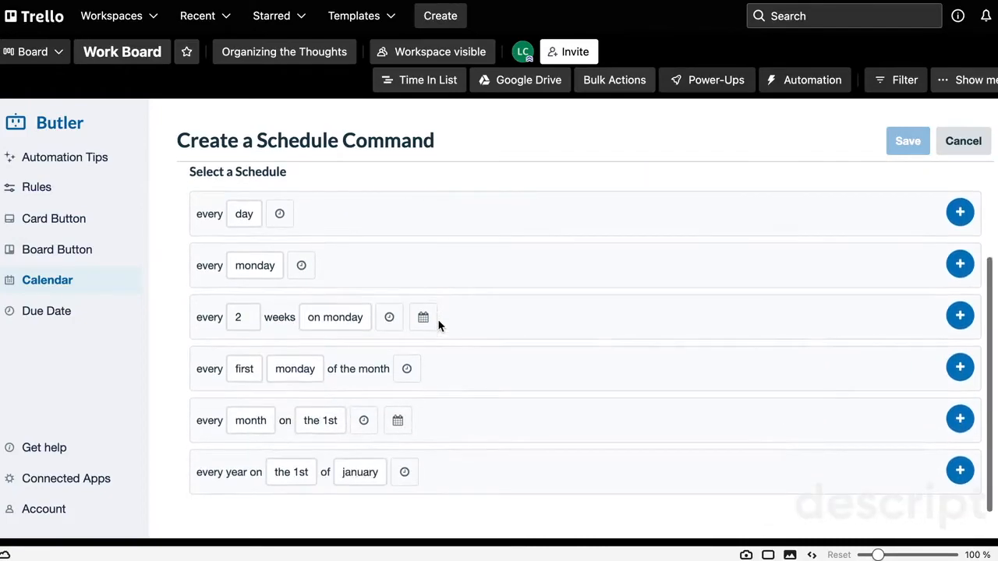
click(245, 425)
click(326, 426)
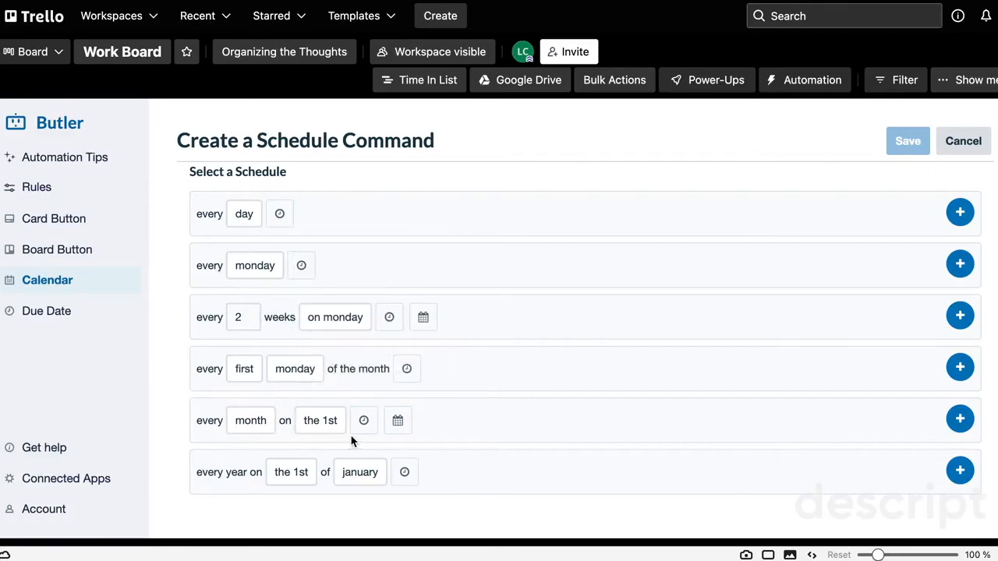
click(961, 421)
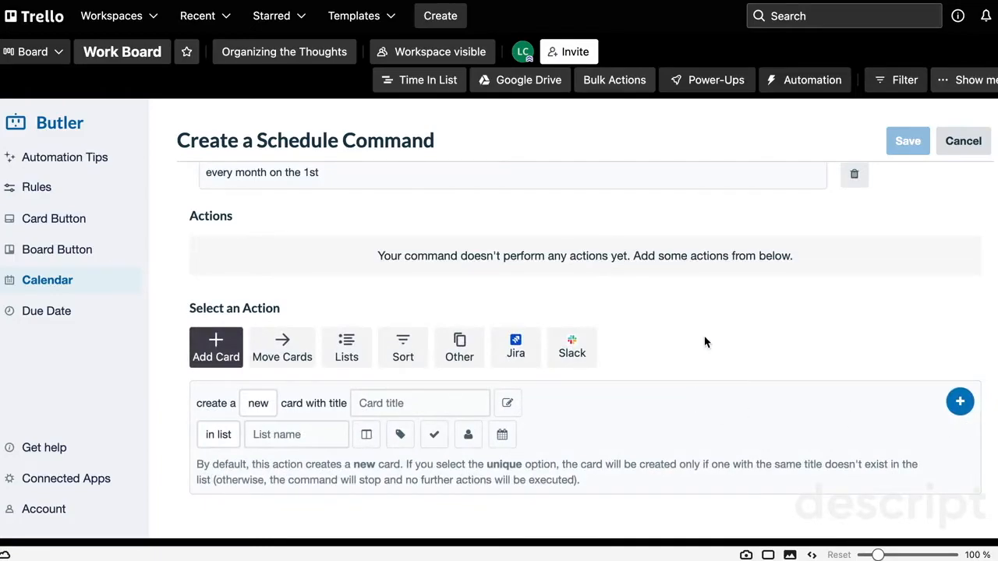
- Add an action that archives all the cards in the Done list and save the scheduled command
click(283, 348)
scroll(327, 371, down, 3)
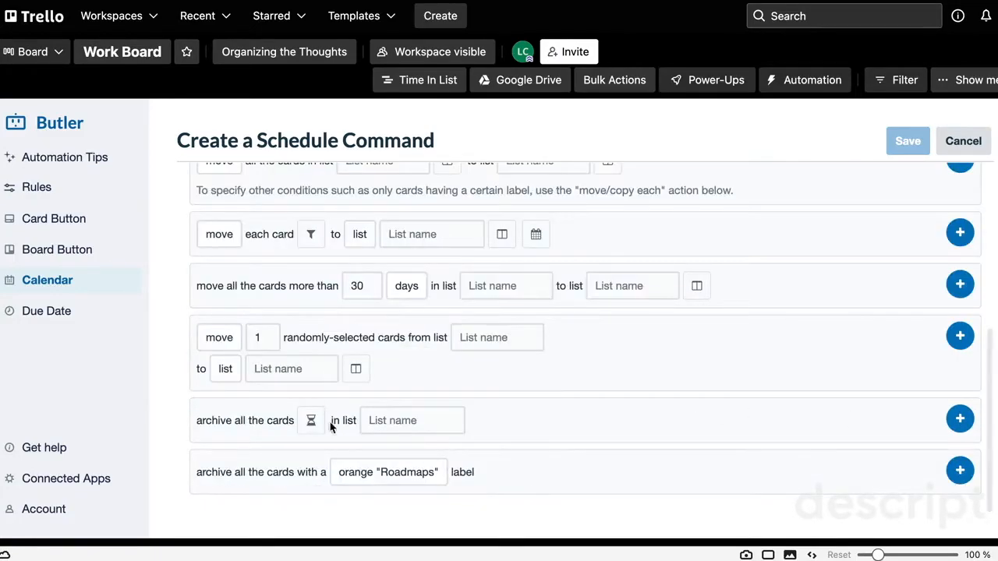
click(421, 420)
scroll(456, 416, down, 3)
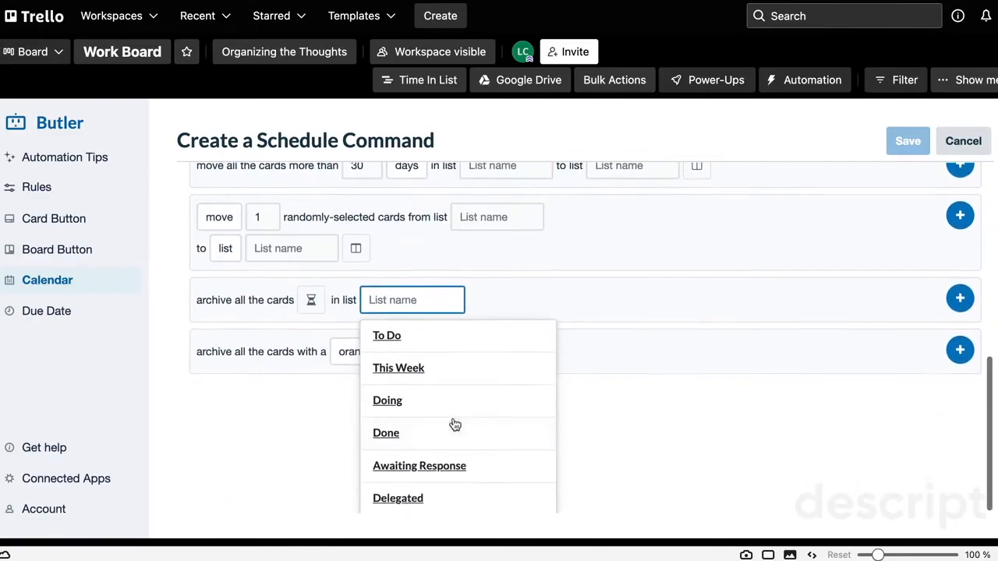
click(431, 439)
scroll(431, 447, up, 3)
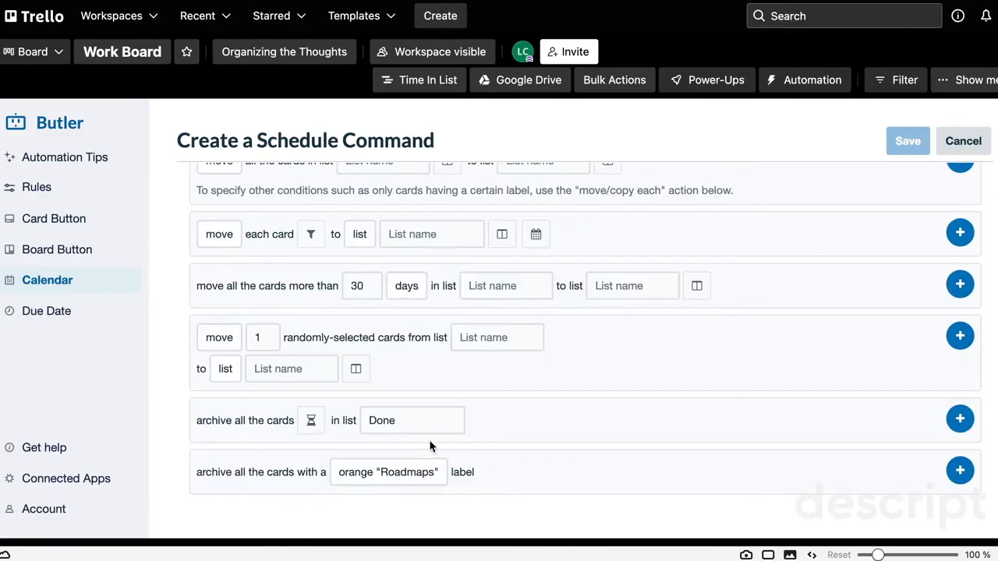
click(960, 421)
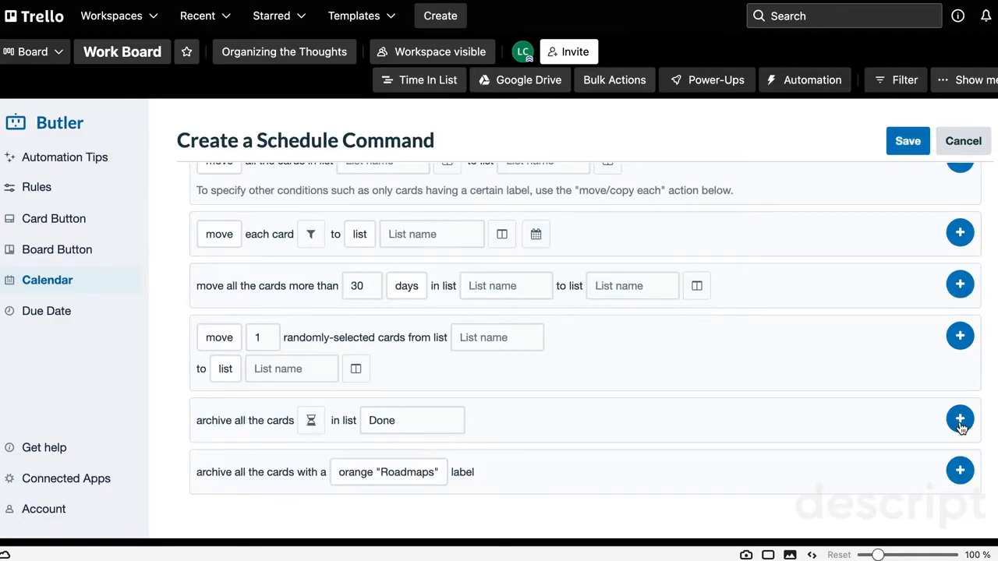
click(910, 143)
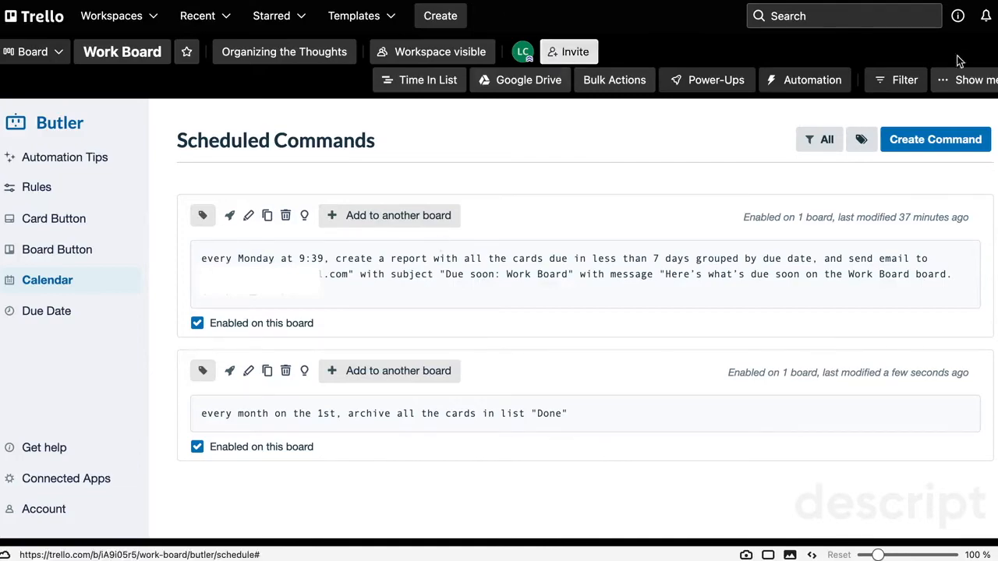
- Return to the board, look through its list of enabled Power-Ups and close the list
click(997, 126)
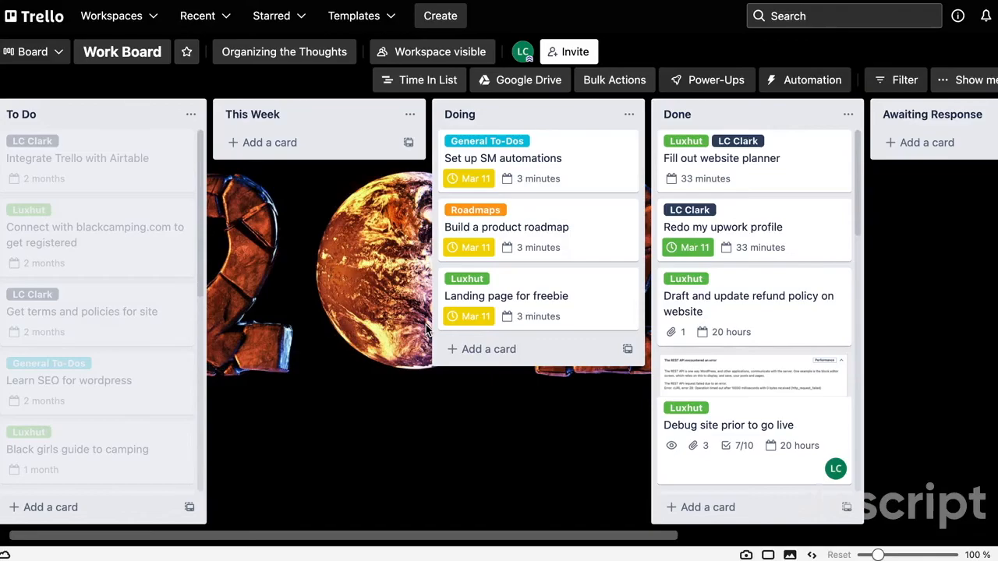
click(716, 81)
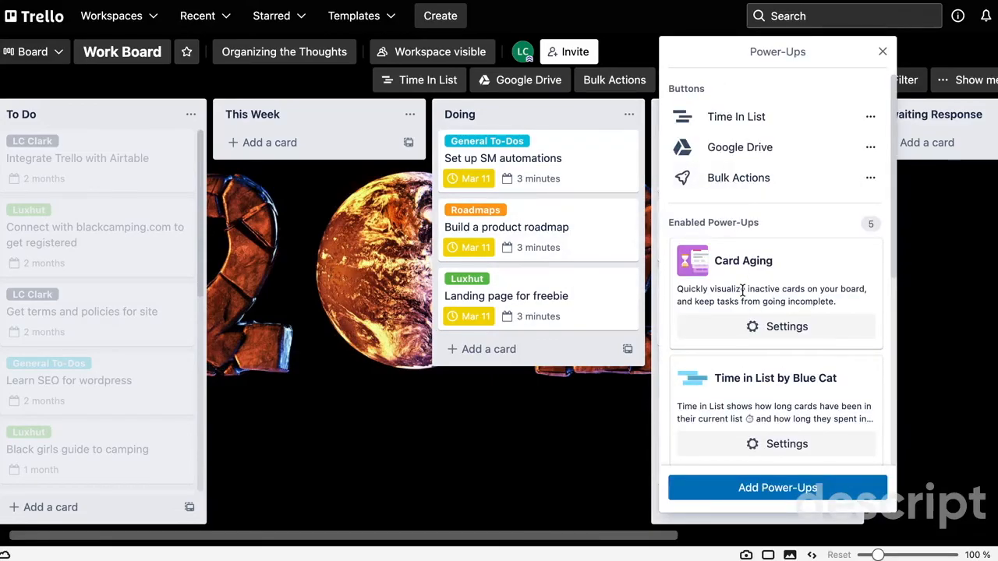
scroll(742, 290, down, 5)
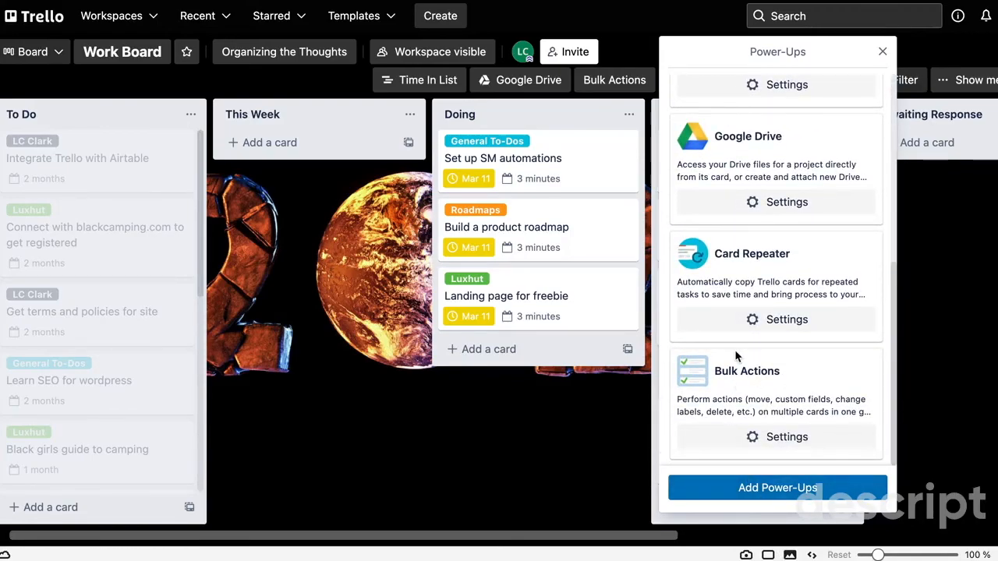
click(883, 54)
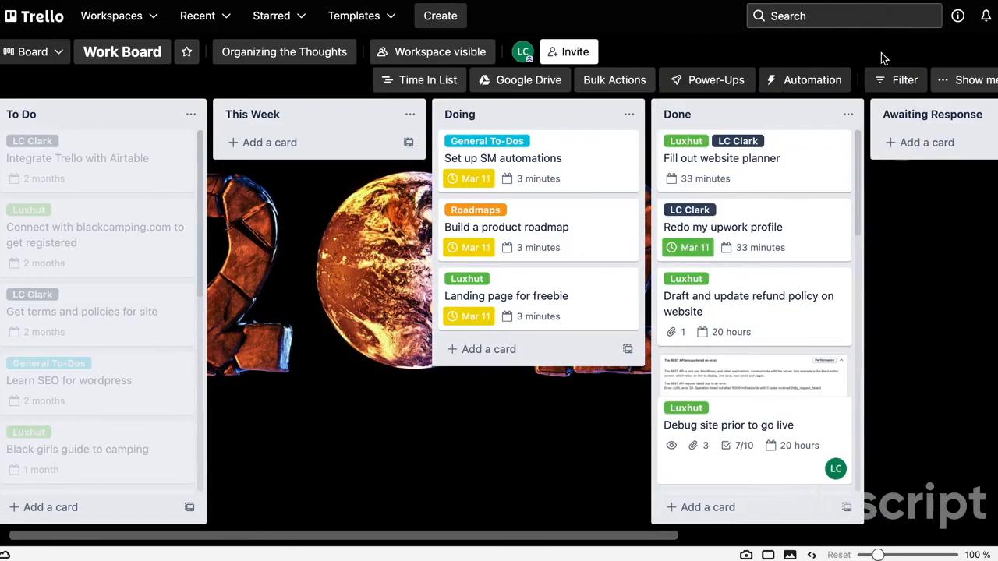